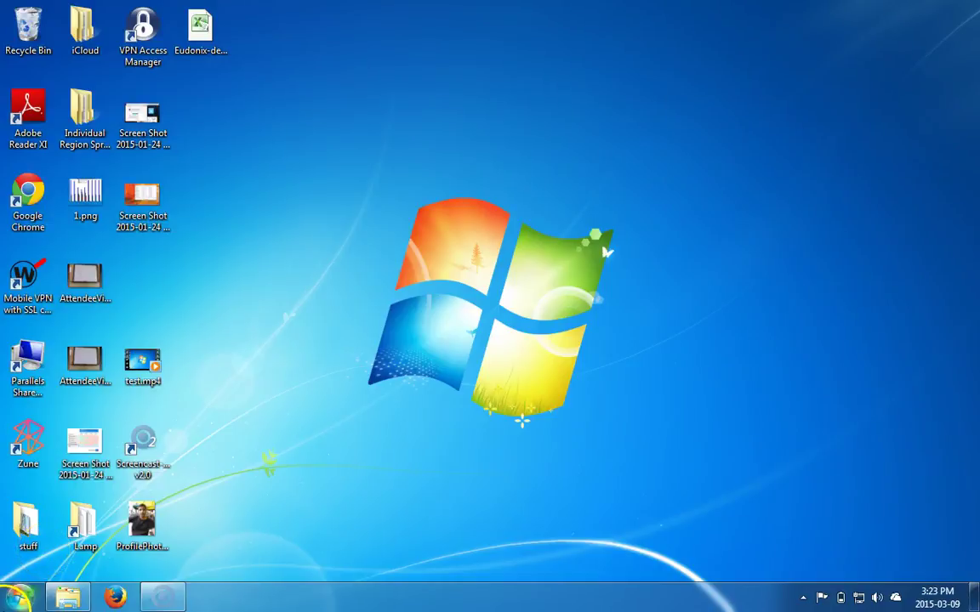
# Launch Microsoft Excel 2010 from the Start menu to get a blank Book1 workbook.
pyautogui.press('super')
pyautogui.click(52, 242)
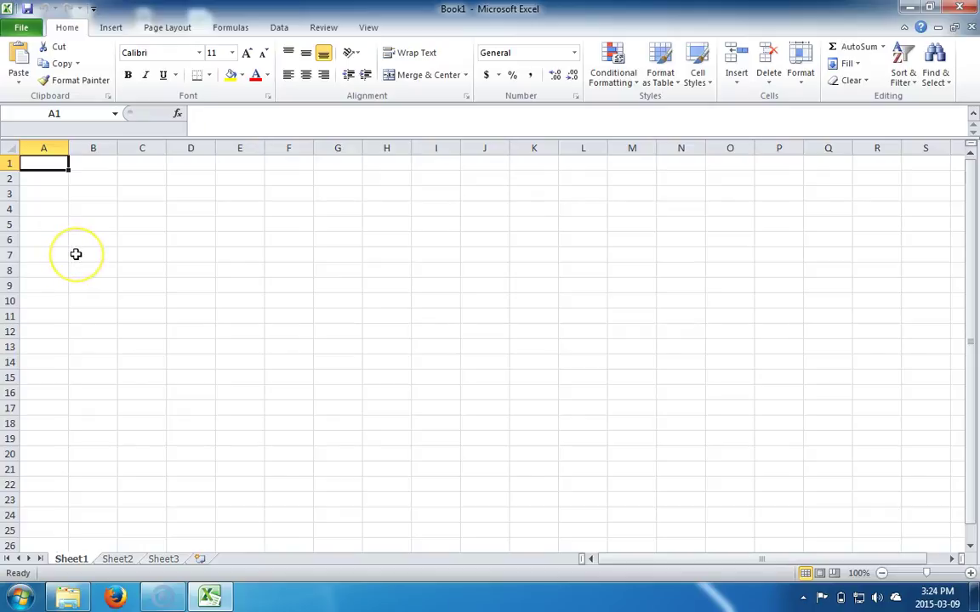
# Start Save As for the blank workbook with the Desktop as the save location.
pyautogui.click(23, 28)
pyautogui.press('Escape')
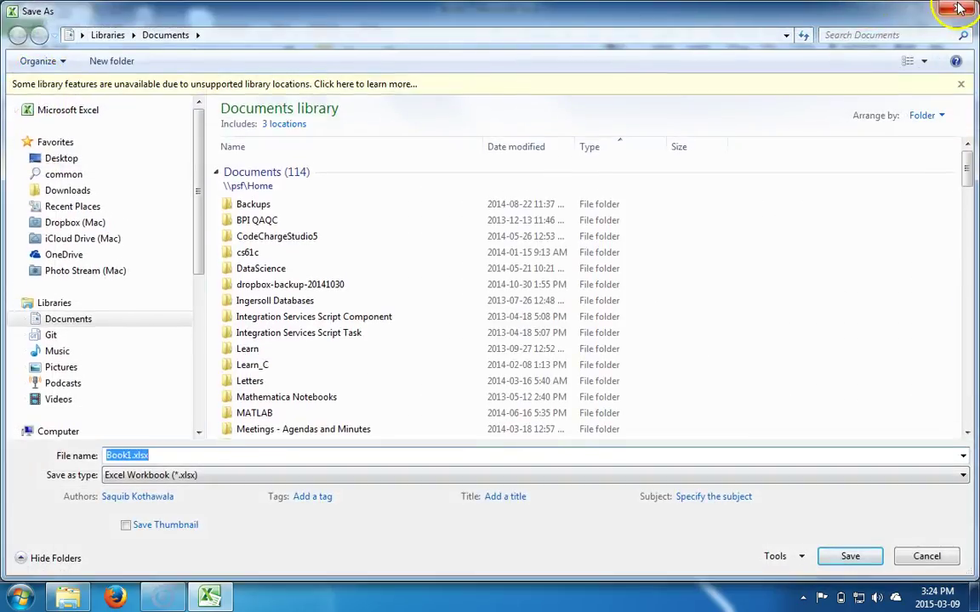
pyautogui.click(956, 9)
pyautogui.click(20, 29)
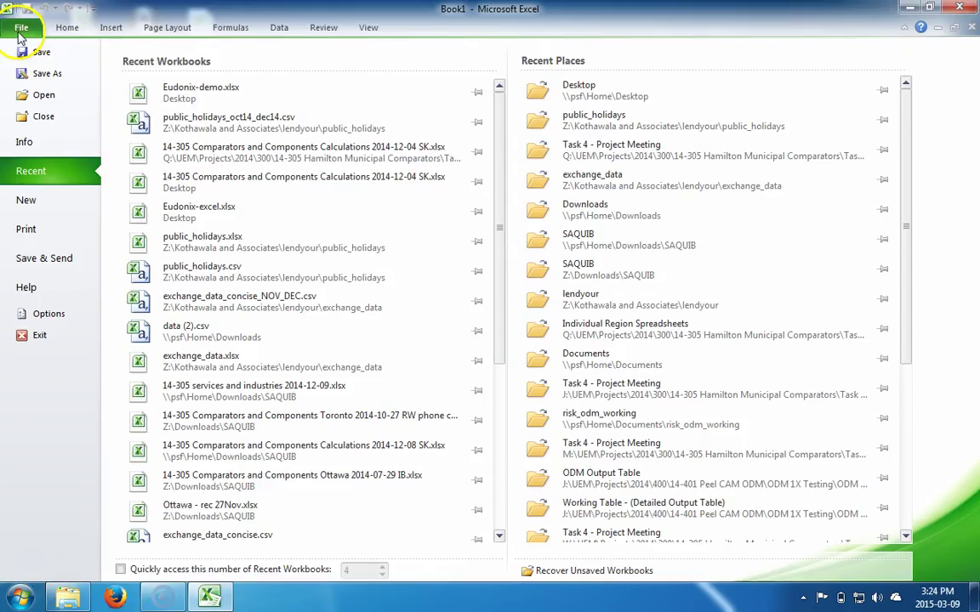
pyautogui.click(38, 75)
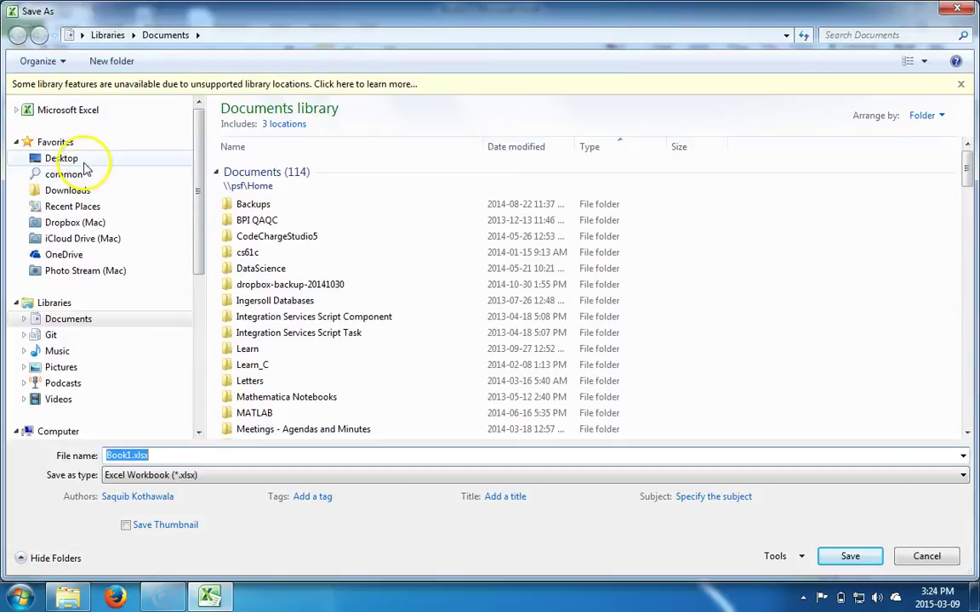
pyautogui.click(83, 162)
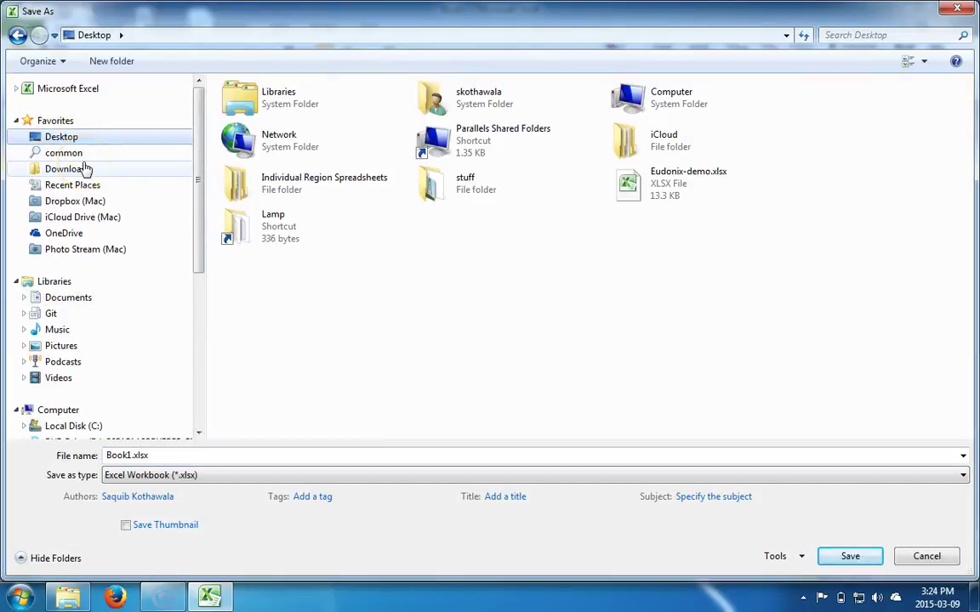
# Name the file lec1.xlsx, save it to the Desktop, and close Excel.
pyautogui.click(127, 456)
pyautogui.doubleClick(127, 456)
pyautogui.click(126, 455)
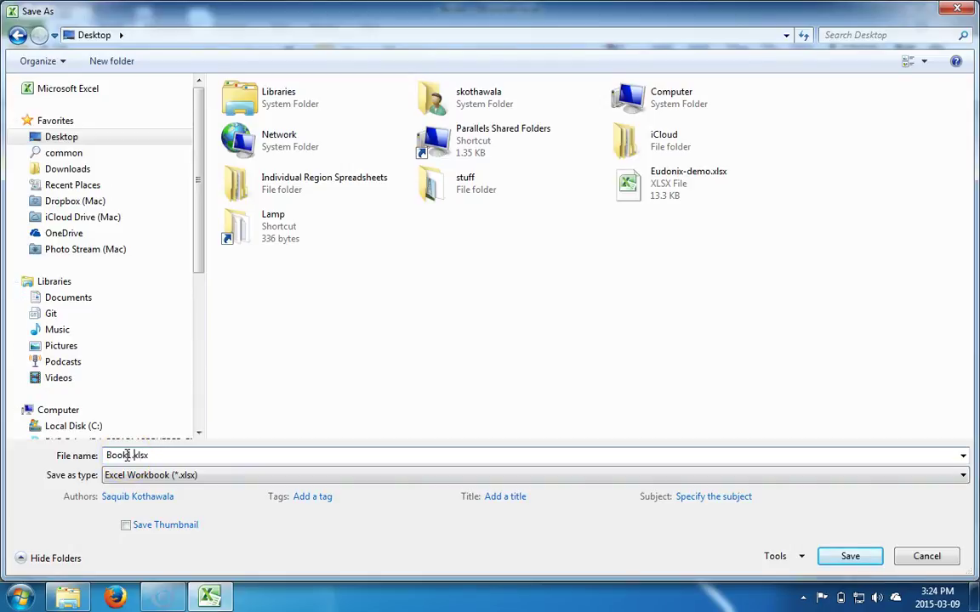
pyautogui.press('BackSpace')
pyautogui.press('BackSpace')
pyautogui.press('BackSpace')
pyautogui.press('BackSpace')
pyautogui.press('BackSpace')
pyautogui.write('lec')
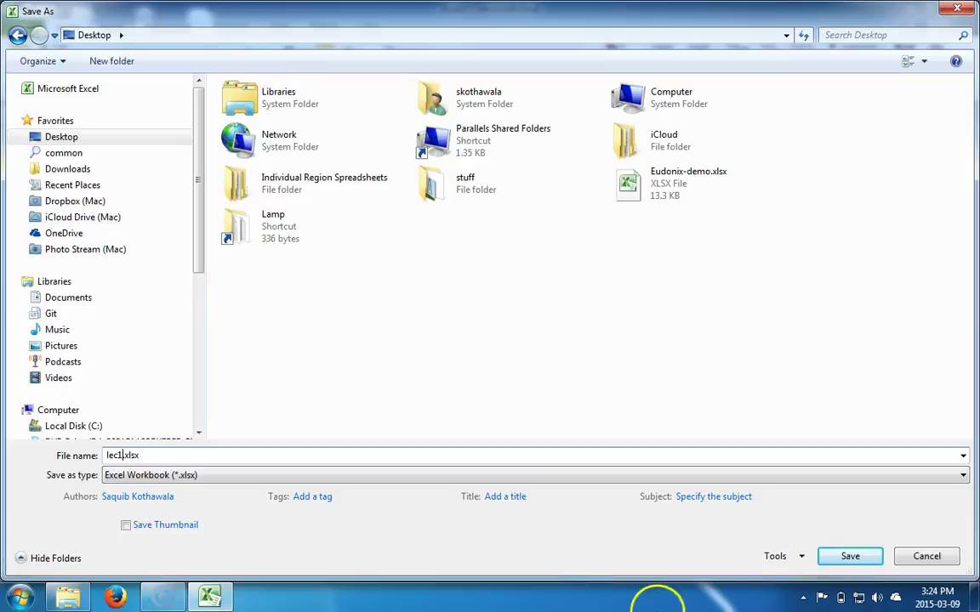
pyautogui.click(840, 558)
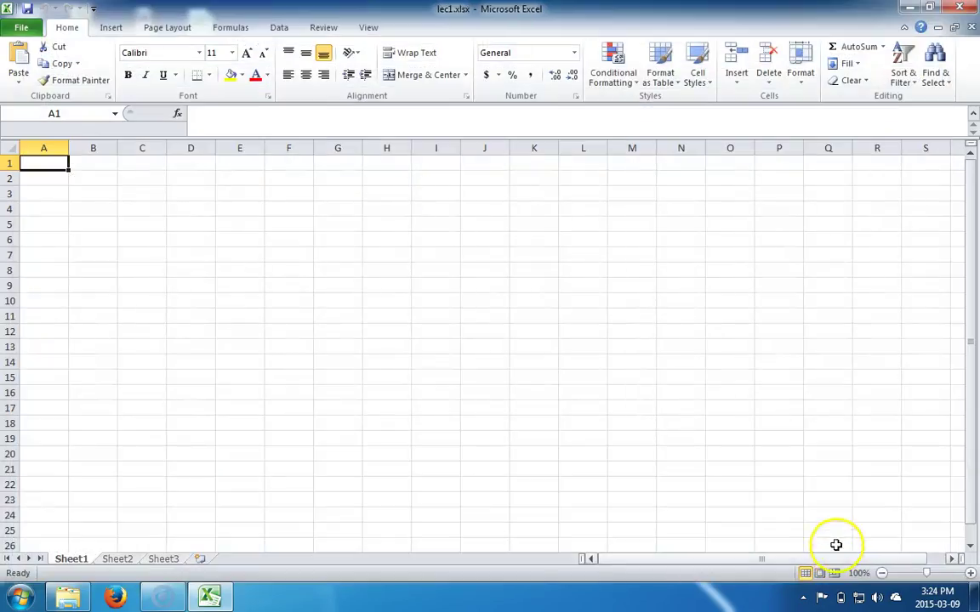
pyautogui.click(967, 8)
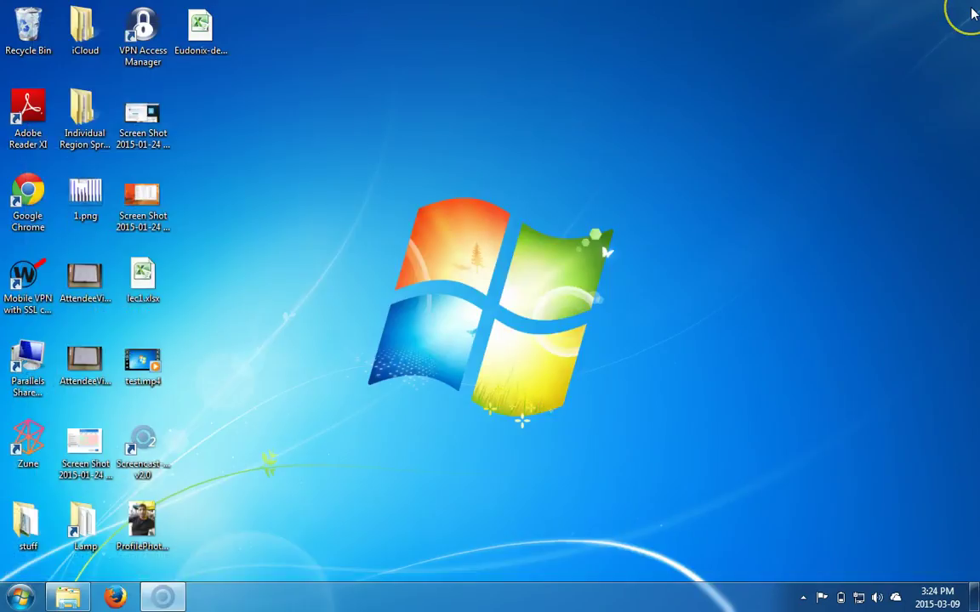
# Select the lec1.xlsx icon on the desktop, then relaunch Excel 2010 with a blank workbook.
pyautogui.click(147, 291)
pyautogui.click(202, 281)
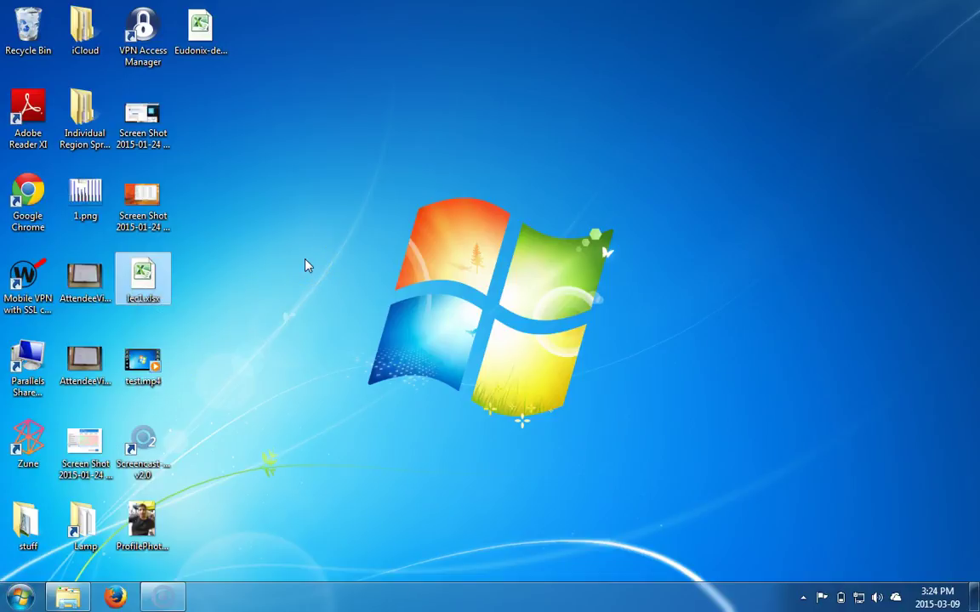
pyautogui.click(21, 598)
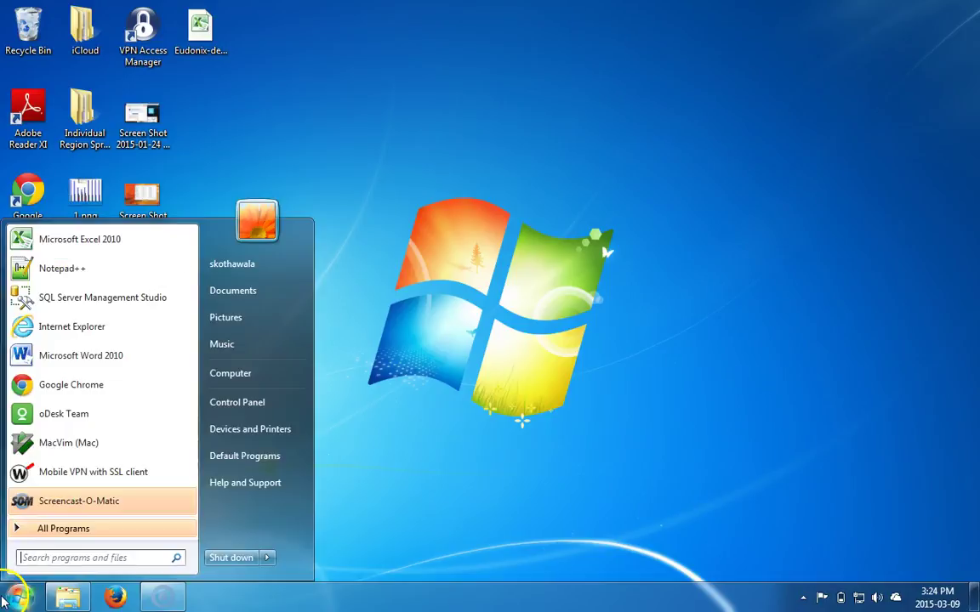
pyautogui.click(71, 241)
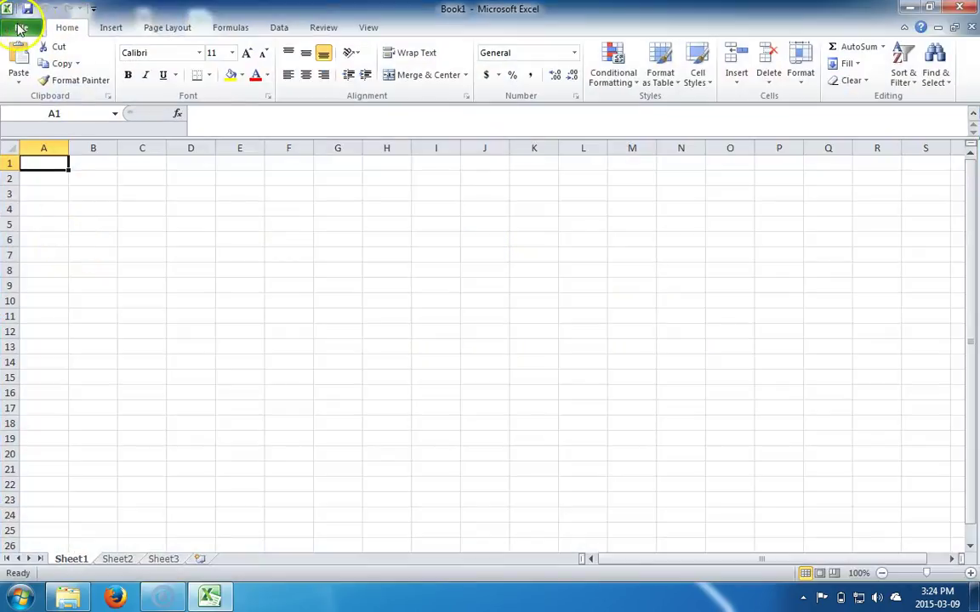
# Open Eudonix-demo.xlsx from Recent and check the Sydney value in D6 and Day in B4.
pyautogui.click(21, 28)
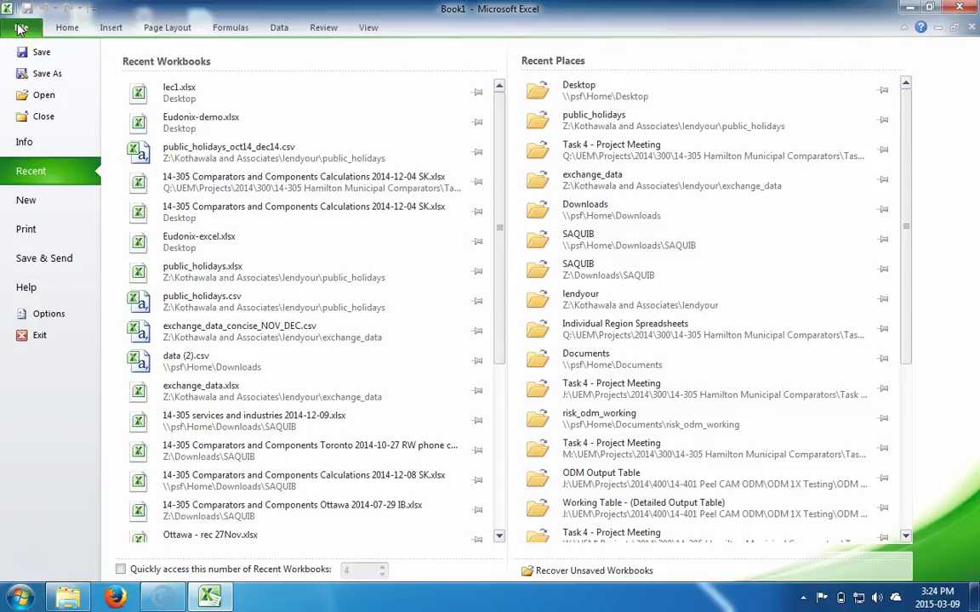
pyautogui.click(174, 121)
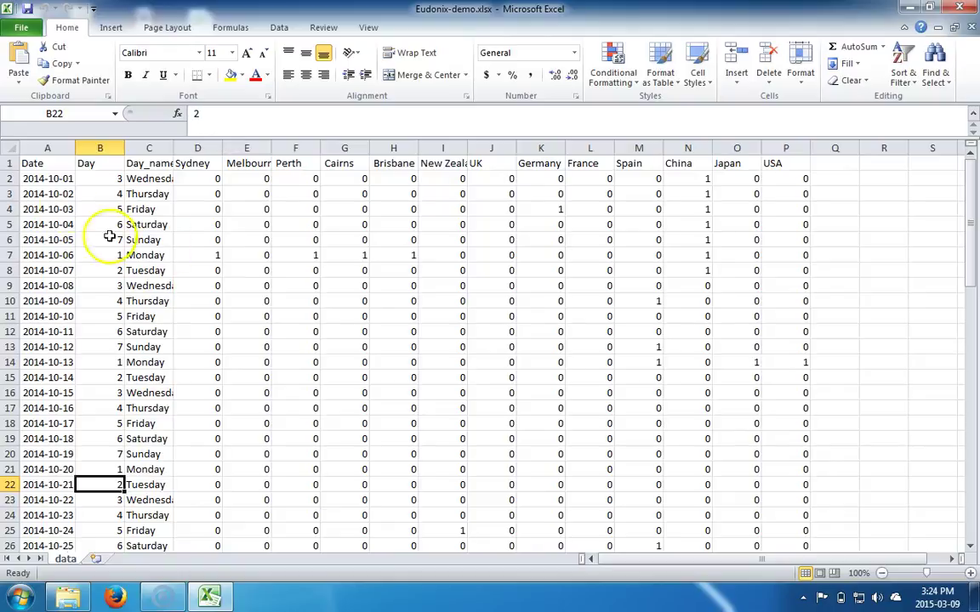
pyautogui.click(202, 239)
pyautogui.click(98, 208)
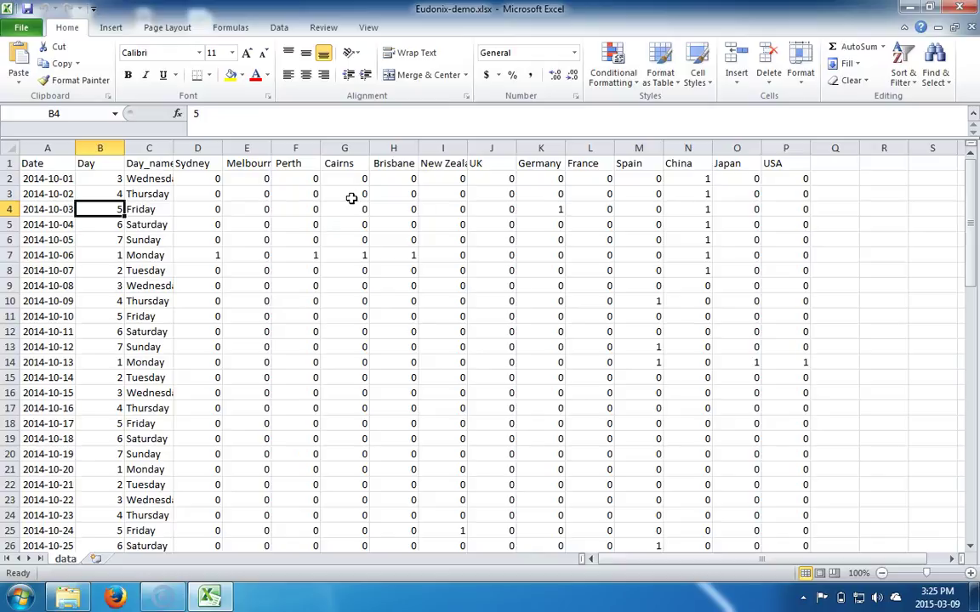
pyautogui.click(195, 241)
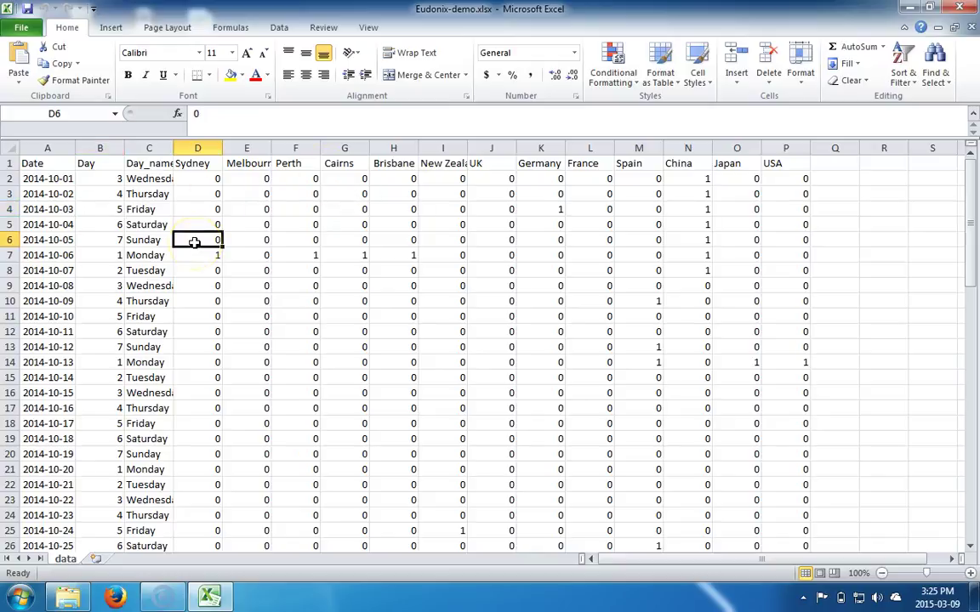
# Check the Perth F6 and Cairns G8 values and scroll down through the daily rows.
pyautogui.scroll(-1, 195, 243)
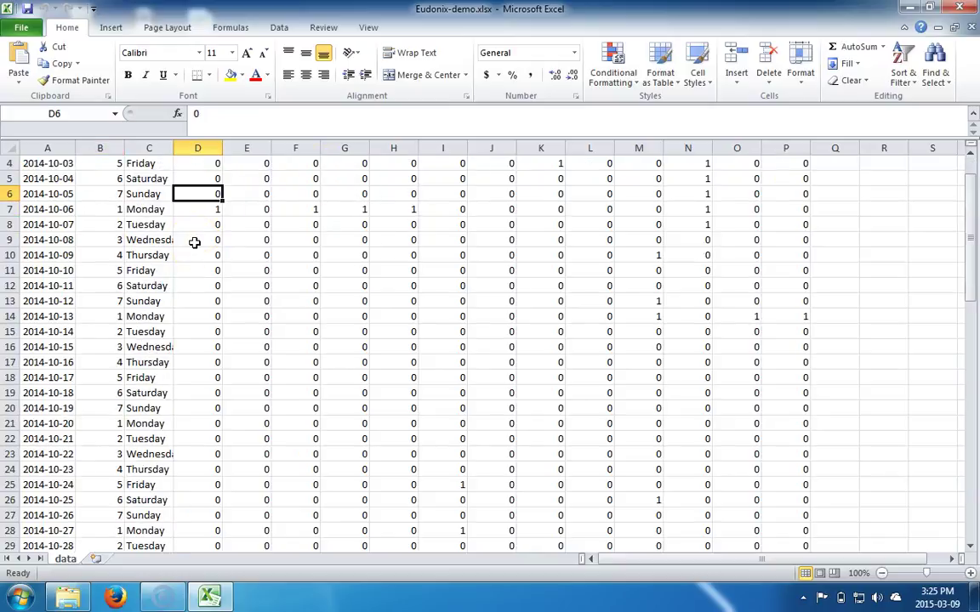
pyautogui.scroll(1, 195, 243)
pyautogui.click(313, 253)
pyautogui.click(314, 239)
pyautogui.click(340, 270)
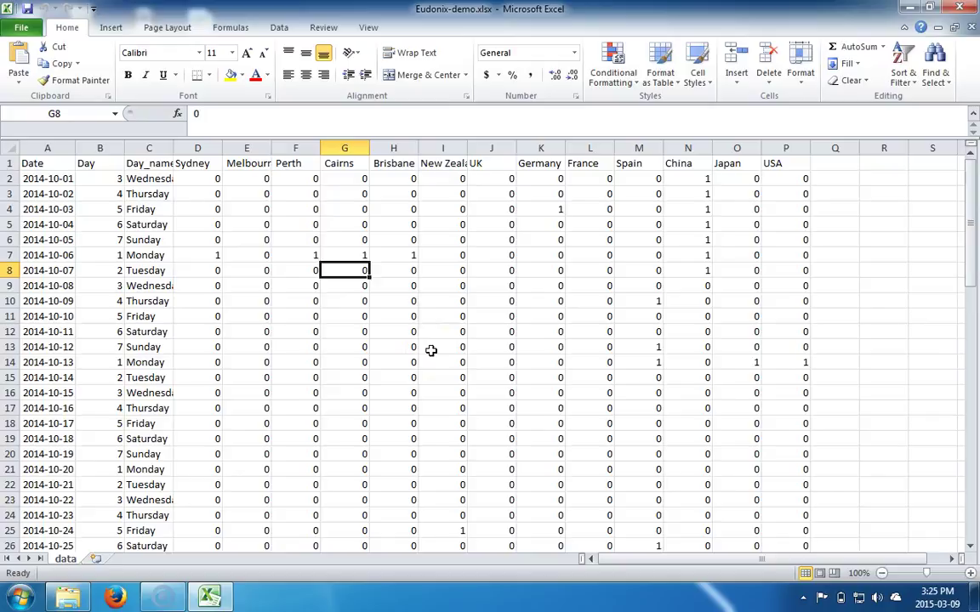
pyautogui.scroll(-1, 431, 351)
pyautogui.scroll(-5, 431, 351)
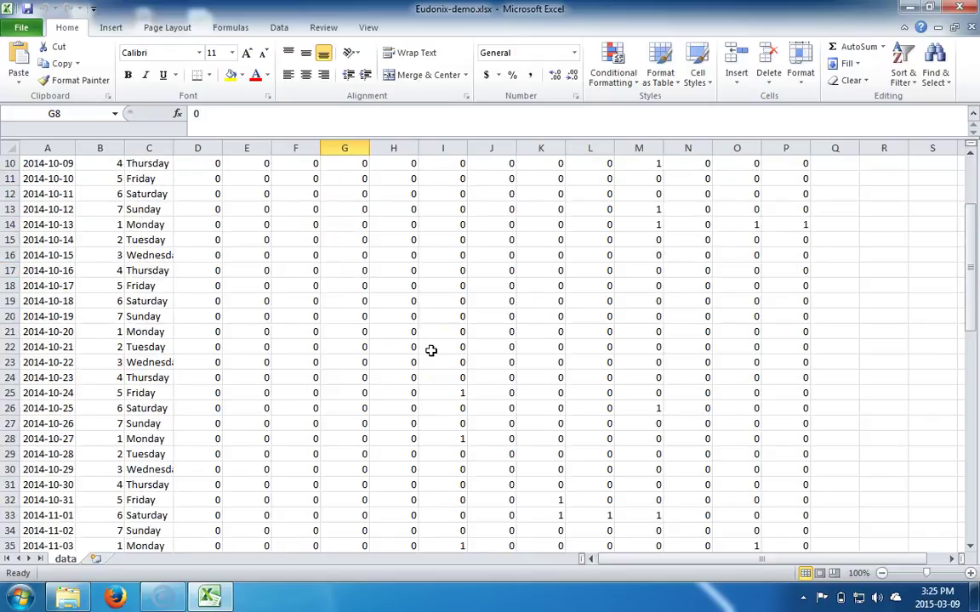
pyautogui.scroll(-2, 431, 350)
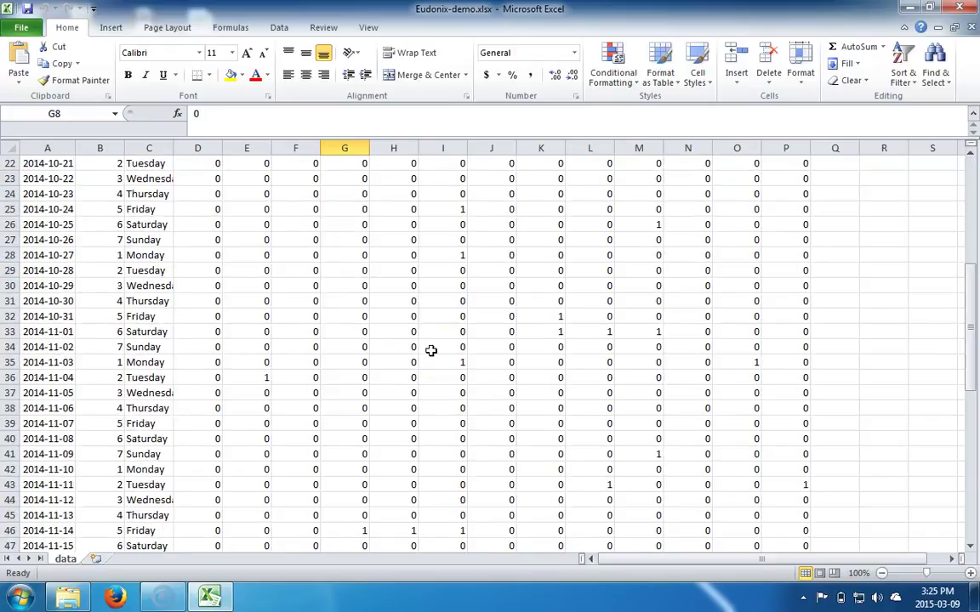
pyautogui.scroll(-3, 431, 351)
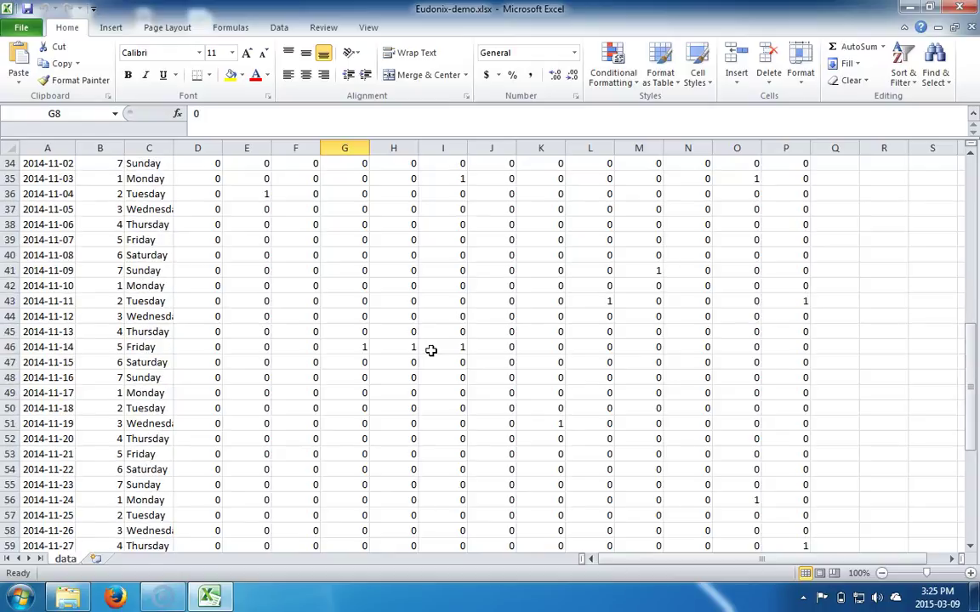
pyautogui.scroll(-1, 431, 351)
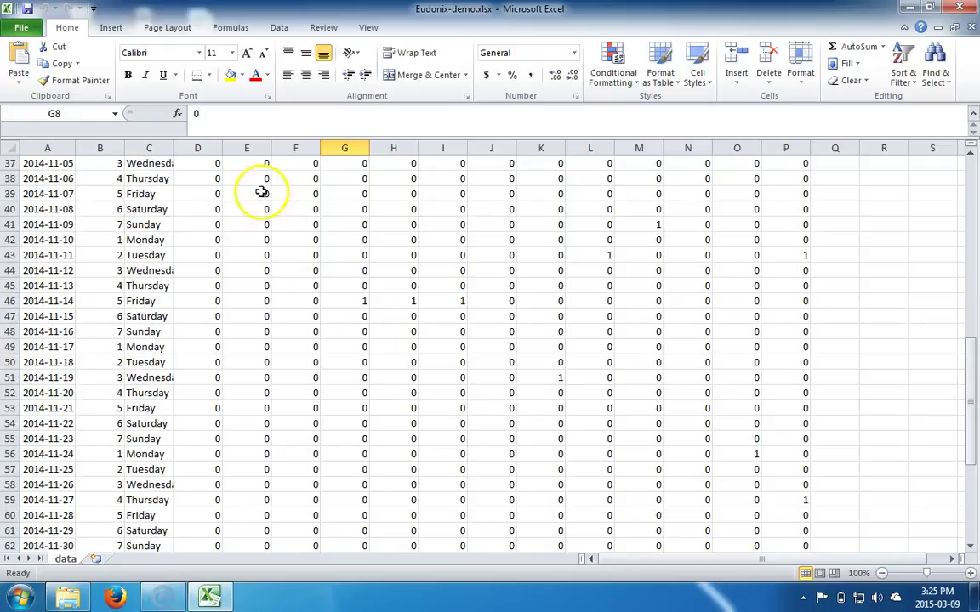
pyautogui.scroll(-4, 432, 331)
pyautogui.scroll(16, 431, 331)
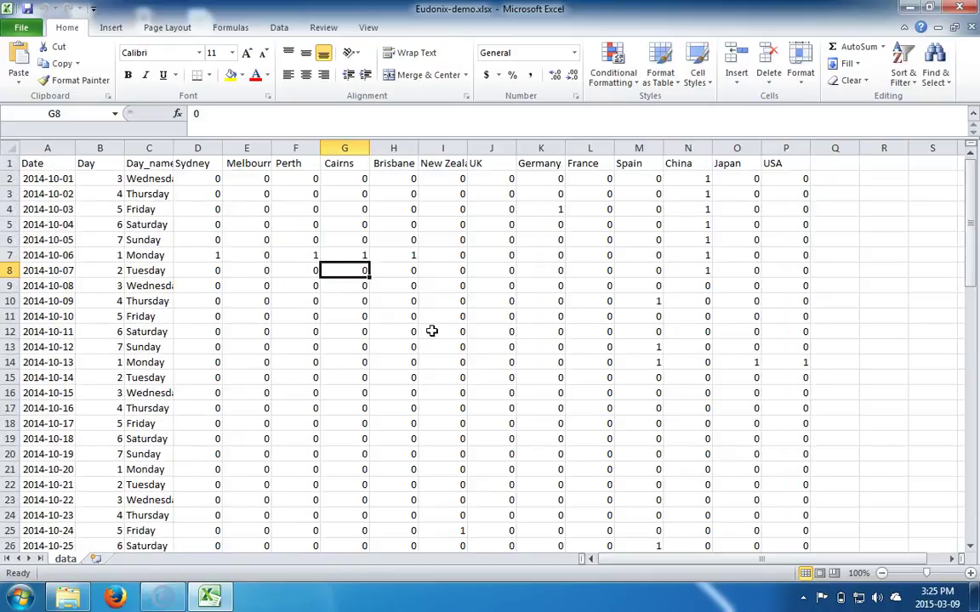
# Bold the header row from Date to USA and widen column E to show 'Melbourne' fully.
pyautogui.click(290, 289)
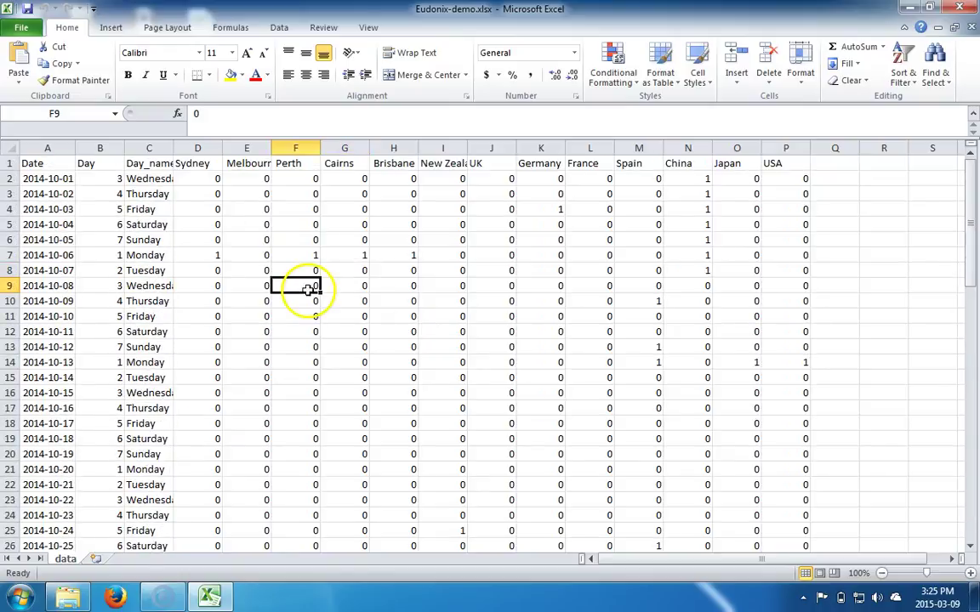
pyautogui.click(66, 167)
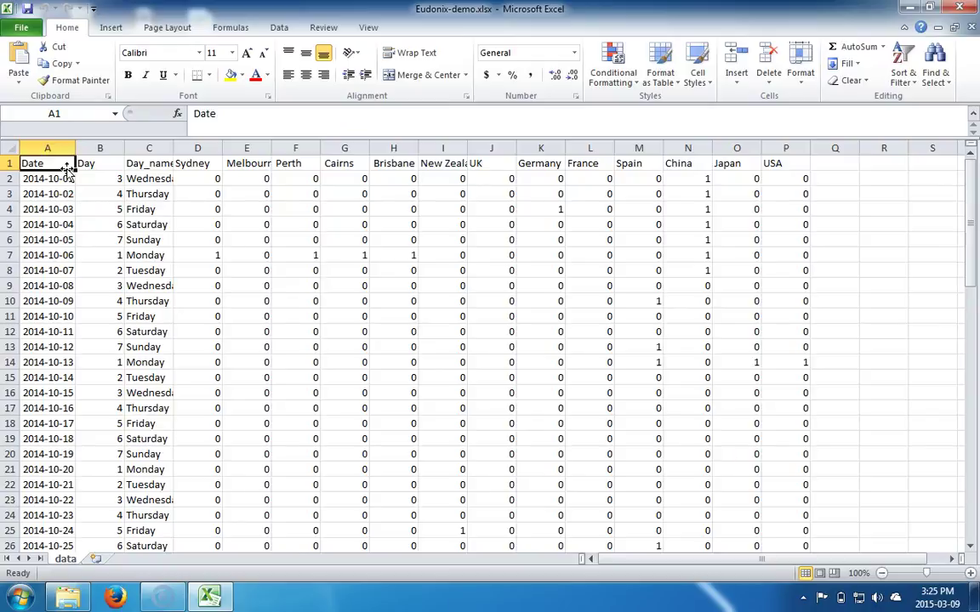
pyautogui.moveTo(65, 162); pyautogui.dragTo(776, 125)
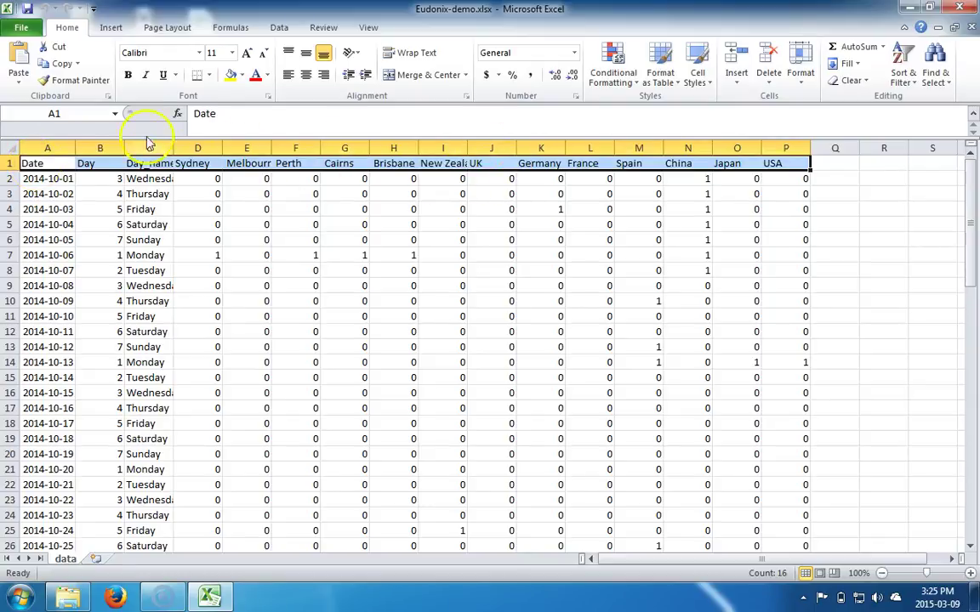
pyautogui.click(128, 75)
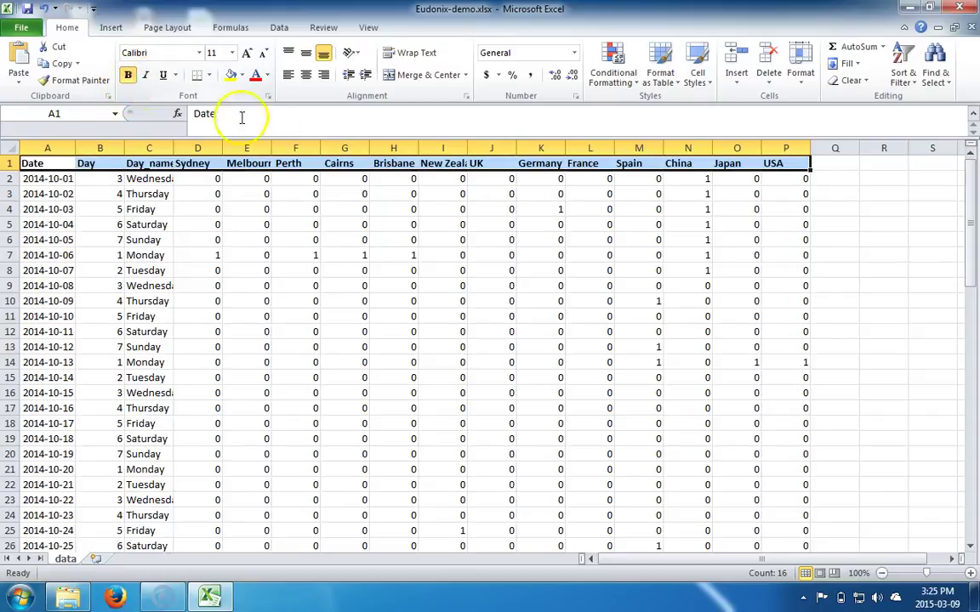
pyautogui.click(323, 180)
pyautogui.moveTo(271, 149); pyautogui.dragTo(287, 149)
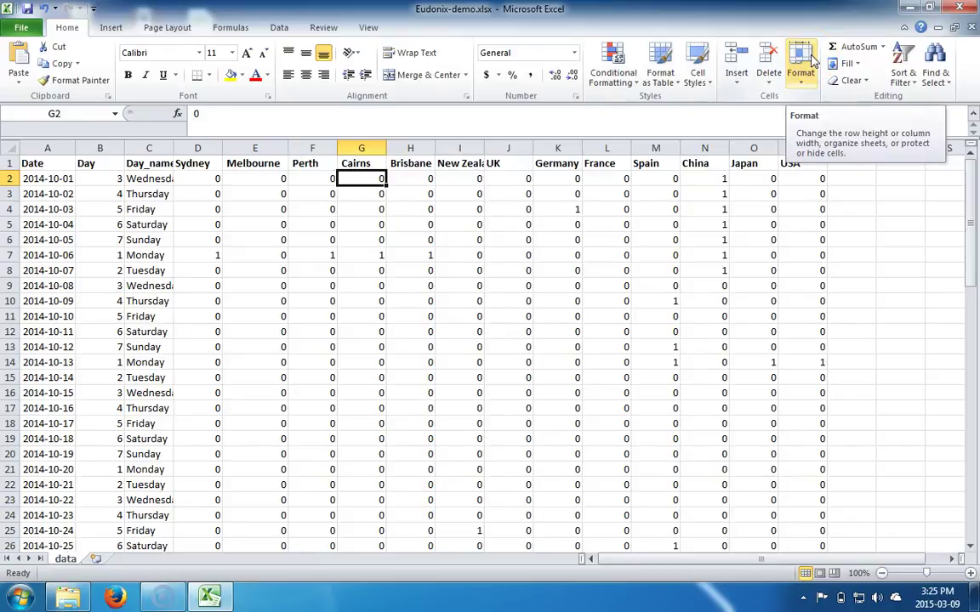
pyautogui.click(106, 27)
pyautogui.click(162, 27)
pyautogui.click(225, 27)
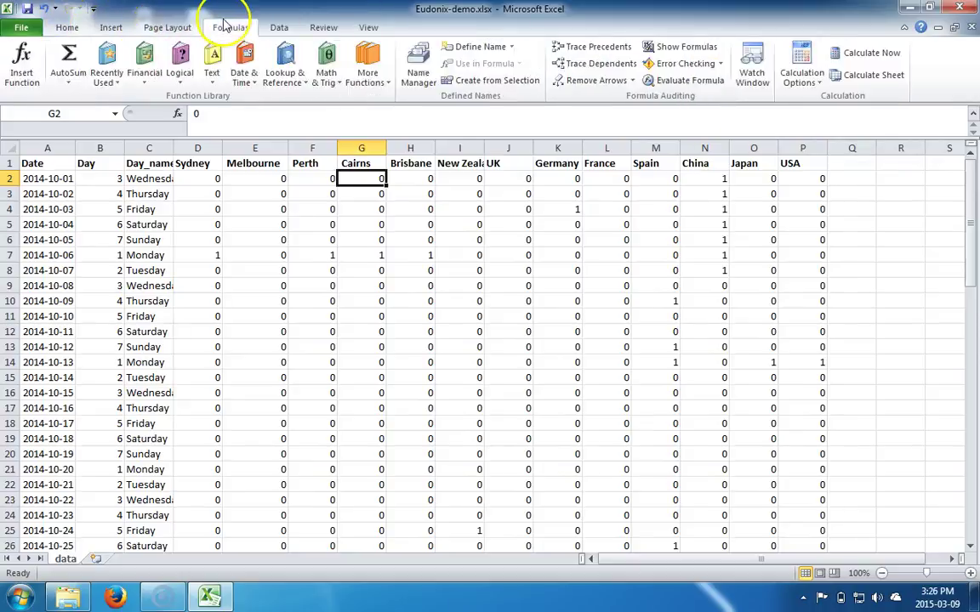
pyautogui.click(276, 28)
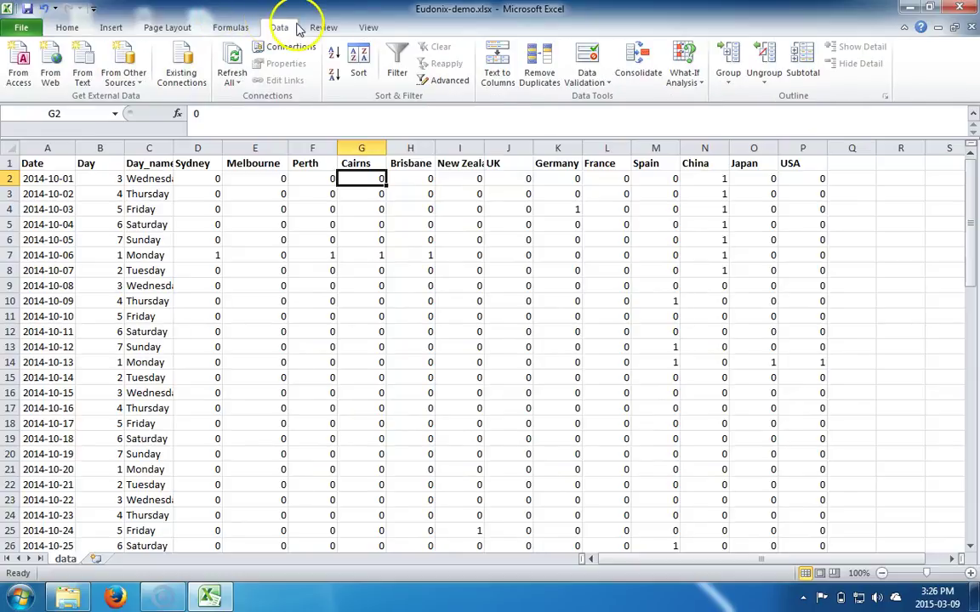
pyautogui.click(323, 29)
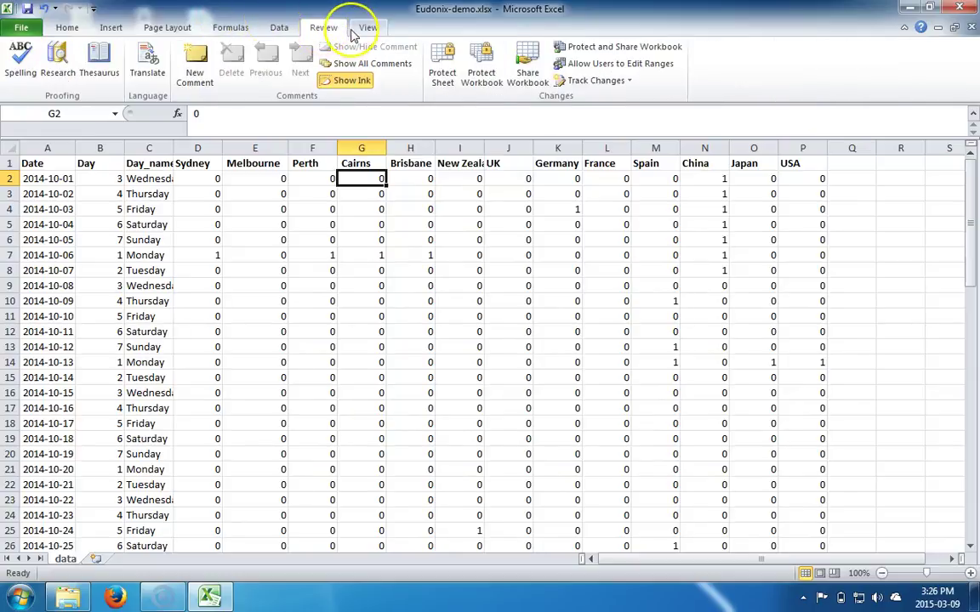
pyautogui.click(354, 33)
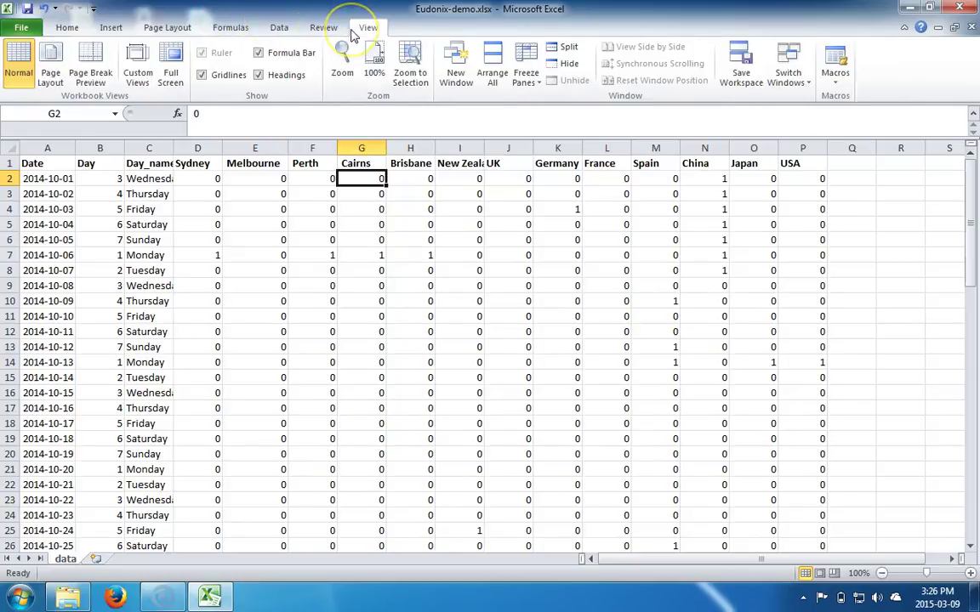
pyautogui.click(64, 28)
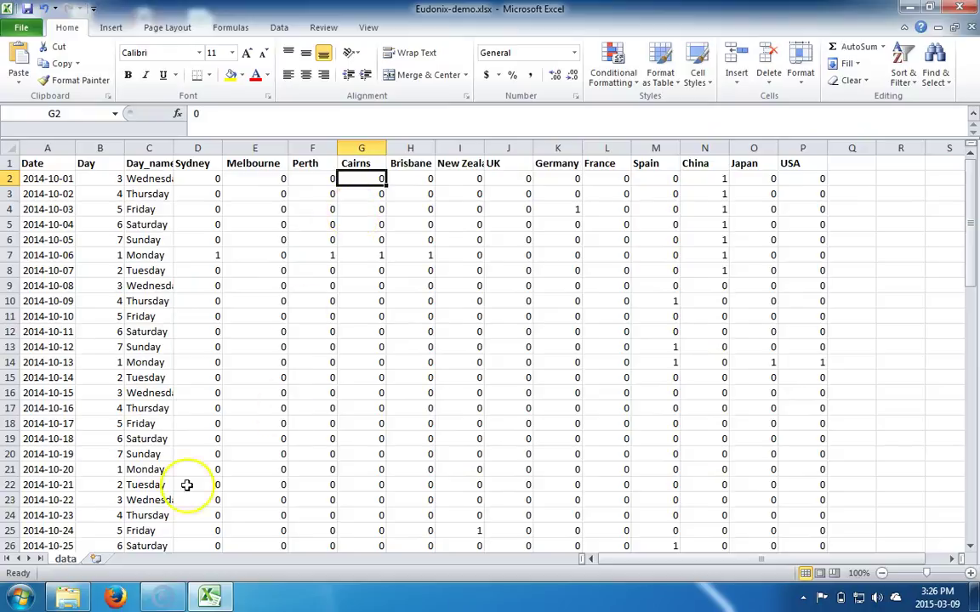
# Insert a new worksheet named mel-fra, then return to the data sheet.
pyautogui.click(96, 561)
pyautogui.doubleClick(97, 561)
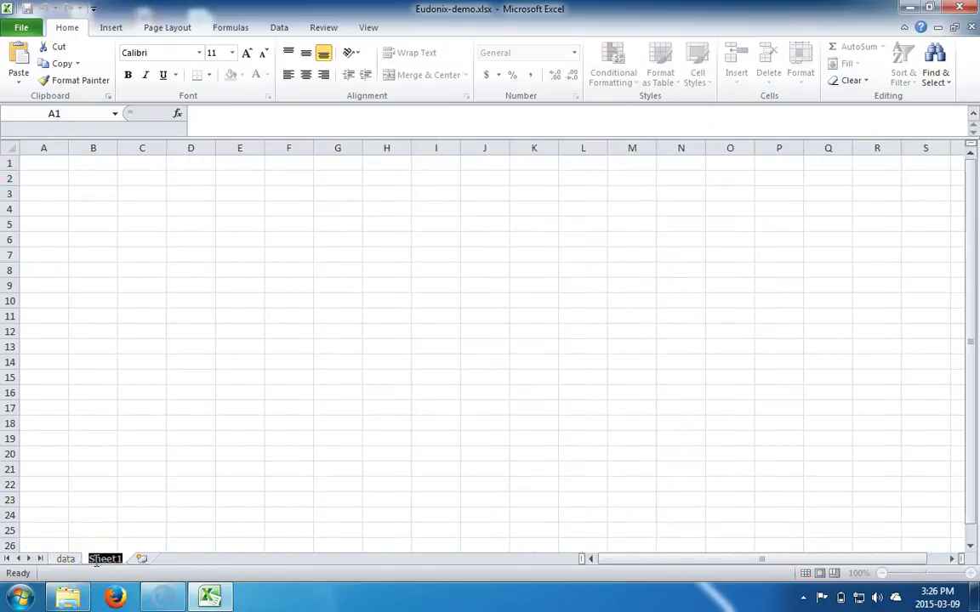
pyautogui.write('mel')
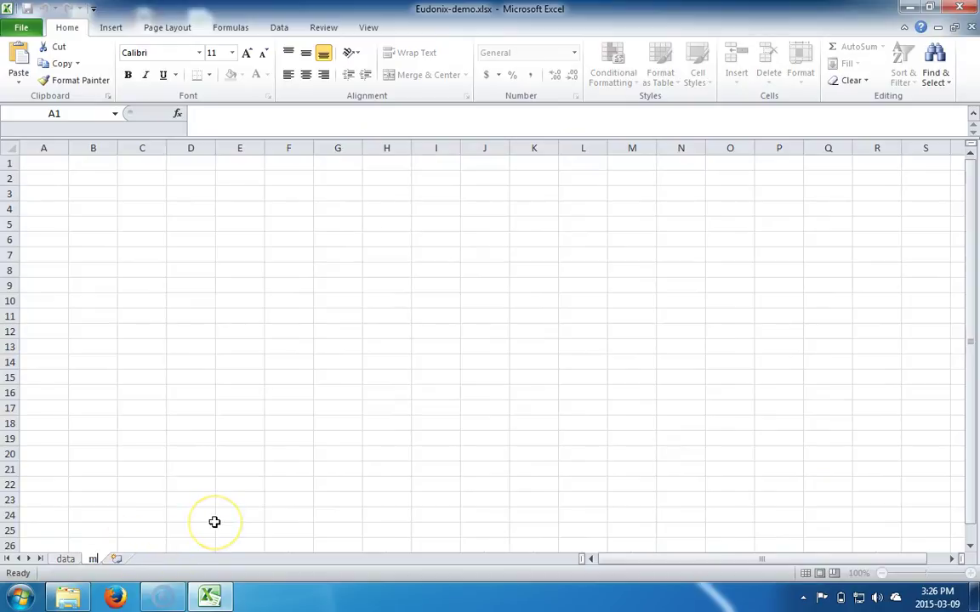
pyautogui.write('-fra')
pyautogui.press('Return')
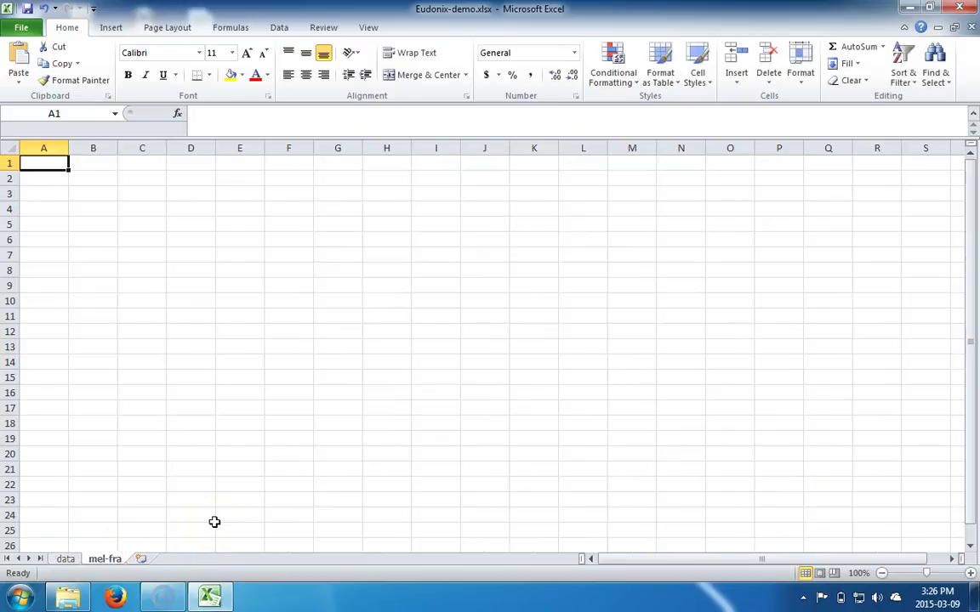
pyautogui.doubleClick(119, 560)
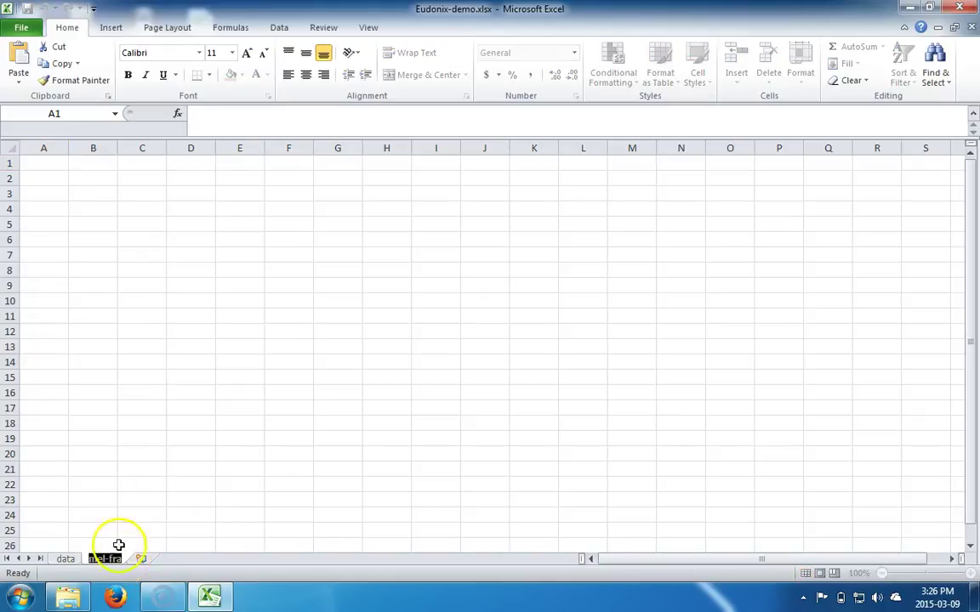
pyautogui.click(102, 484)
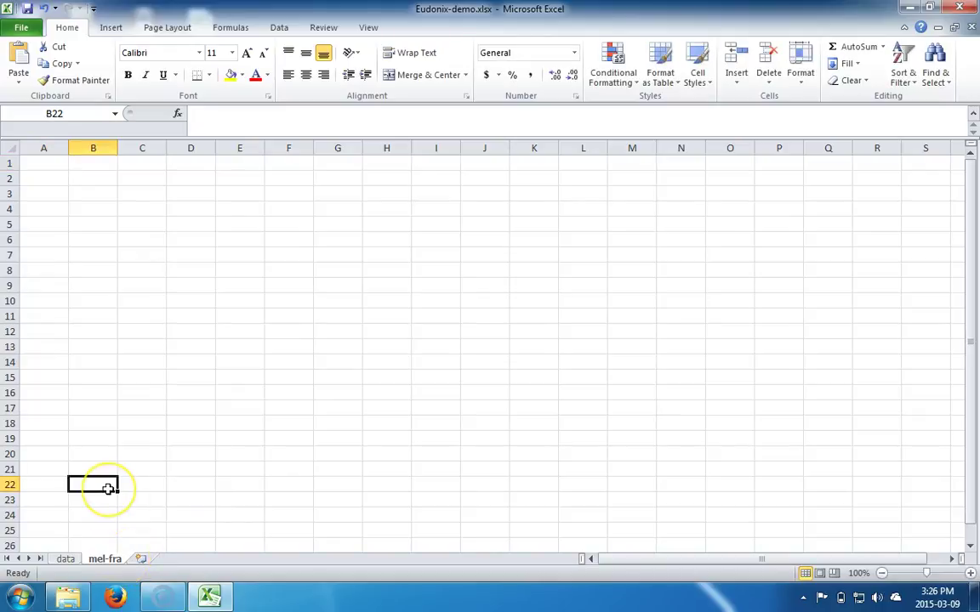
pyautogui.click(63, 562)
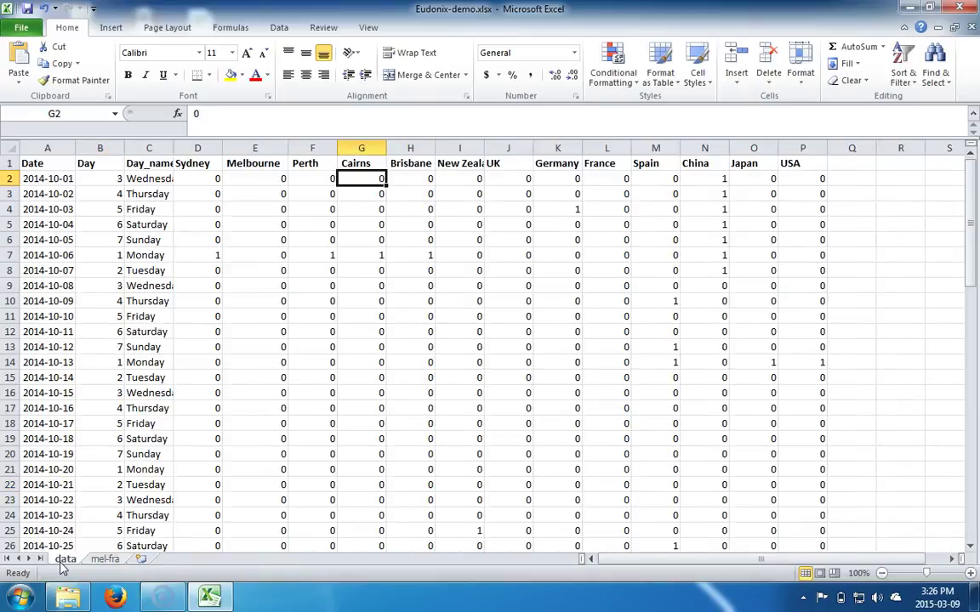
# Copy Date, Day and Day_name (A1:C77) into A1 of mel-fra and autofit column A.
pyautogui.moveTo(61, 160); pyautogui.dragTo(146, 479)
pyautogui.keyDown('shift'); pyautogui.click(146, 481); pyautogui.keyUp('shift')
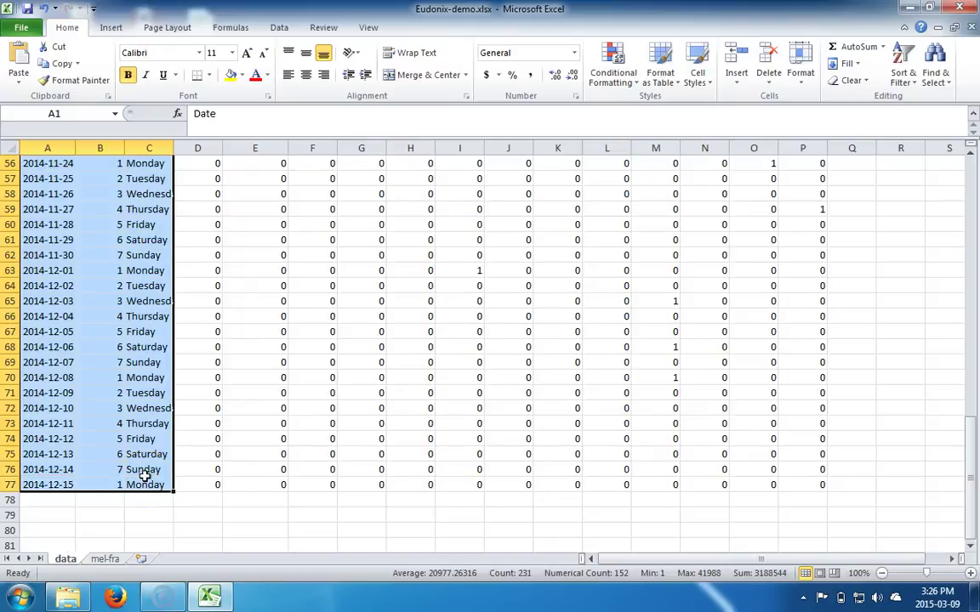
pyautogui.hotkey('ctrl', 'c')
pyautogui.click(111, 562)
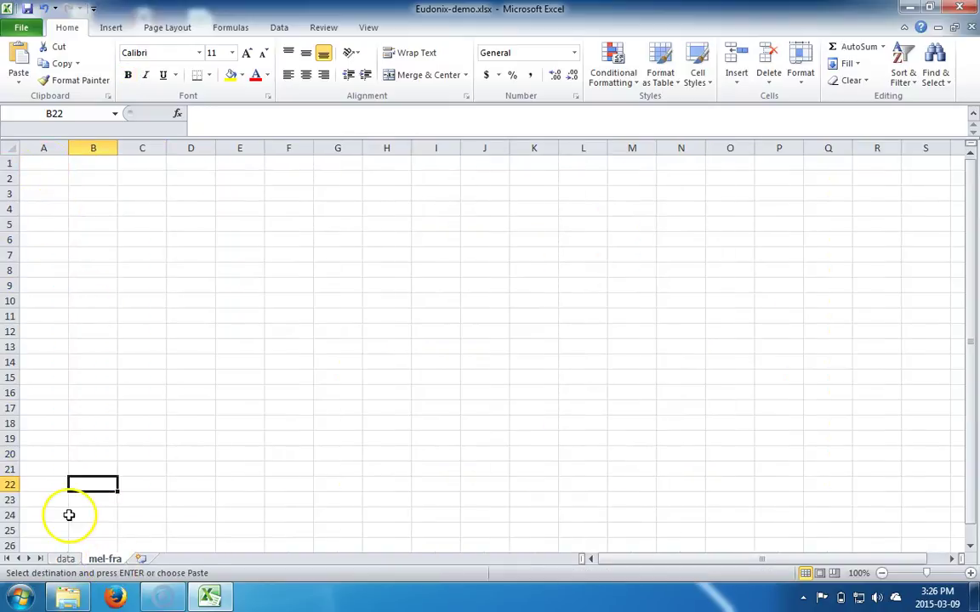
pyautogui.click(46, 161)
pyautogui.hotkey('ctrl', 'v')
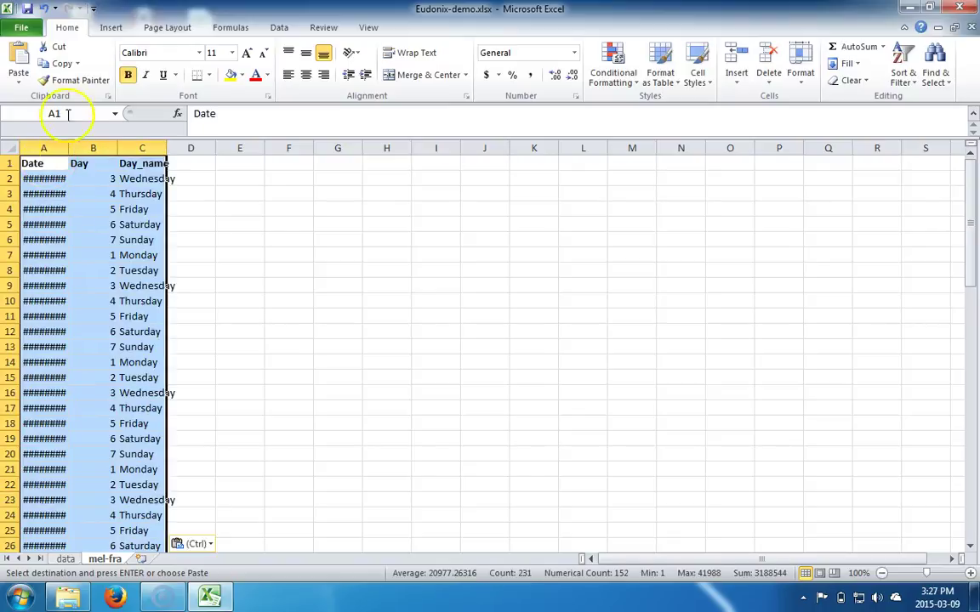
pyautogui.doubleClick(69, 148)
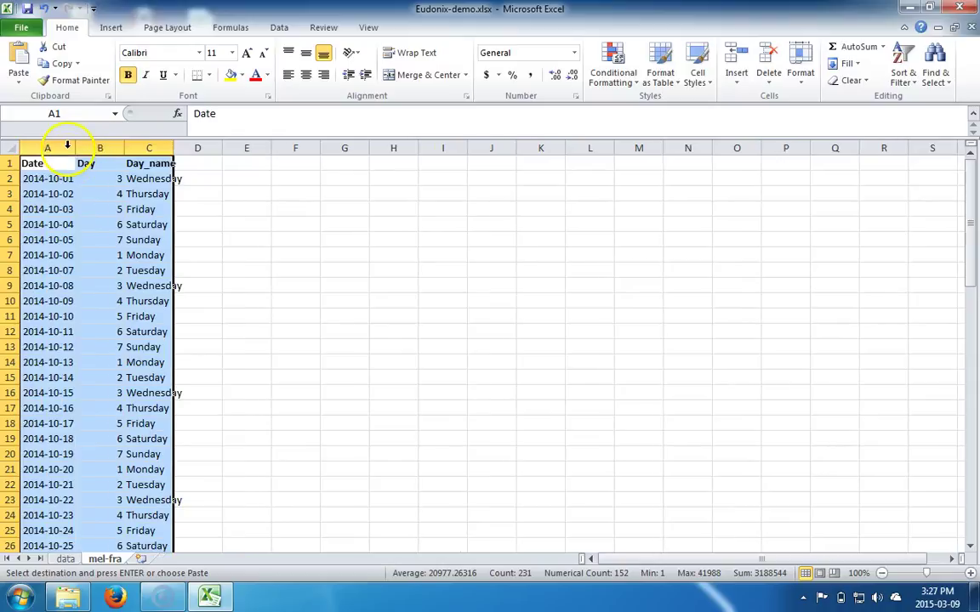
# Copy the Melbourne column E1:E77 on the data sheet.
pyautogui.click(66, 559)
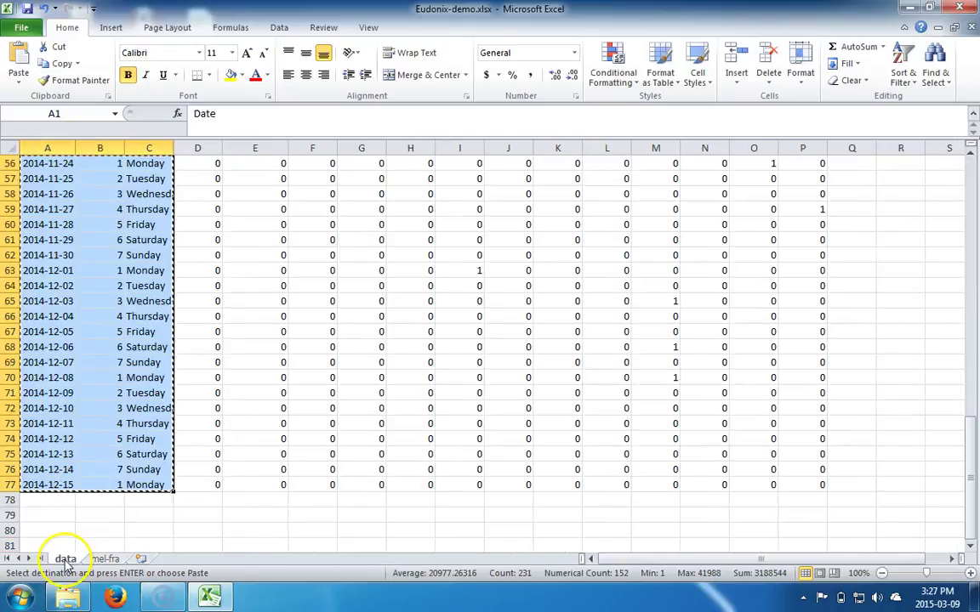
pyautogui.scroll(5, 219, 433)
pyautogui.scroll(13, 219, 433)
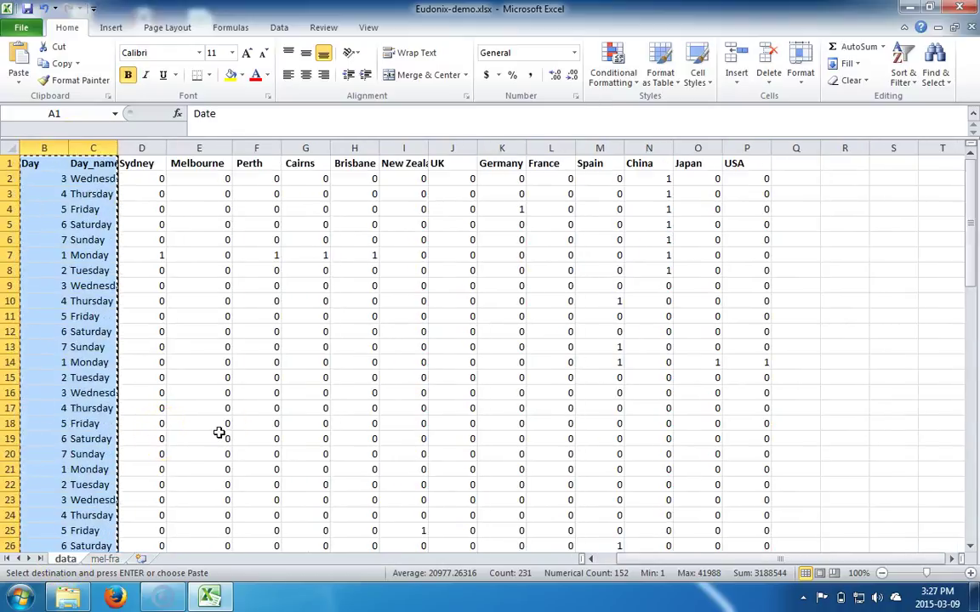
pyautogui.click(252, 224)
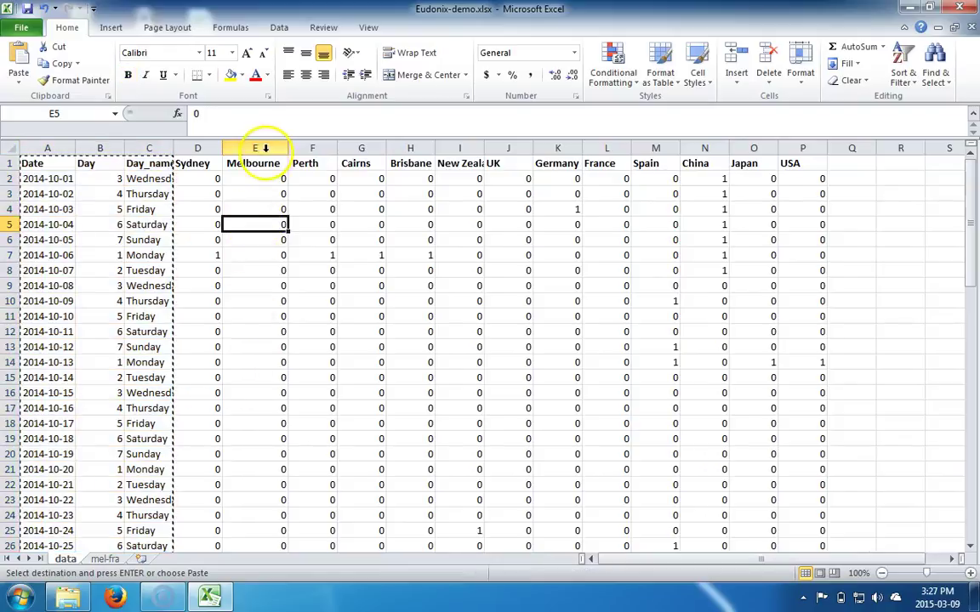
pyautogui.click(264, 161)
pyautogui.moveTo(264, 162); pyautogui.dragTo(267, 515)
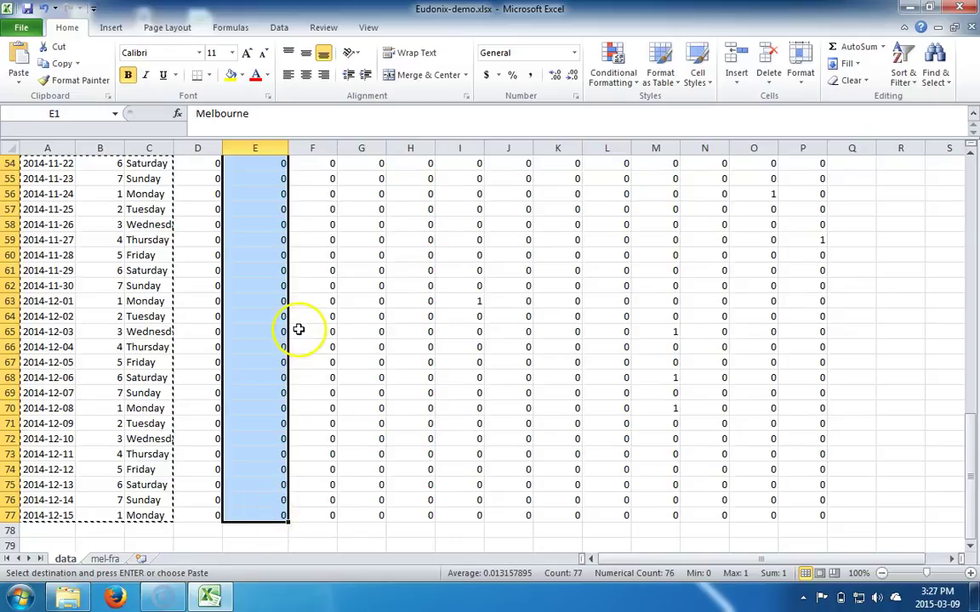
pyautogui.scroll(11, 272, 303)
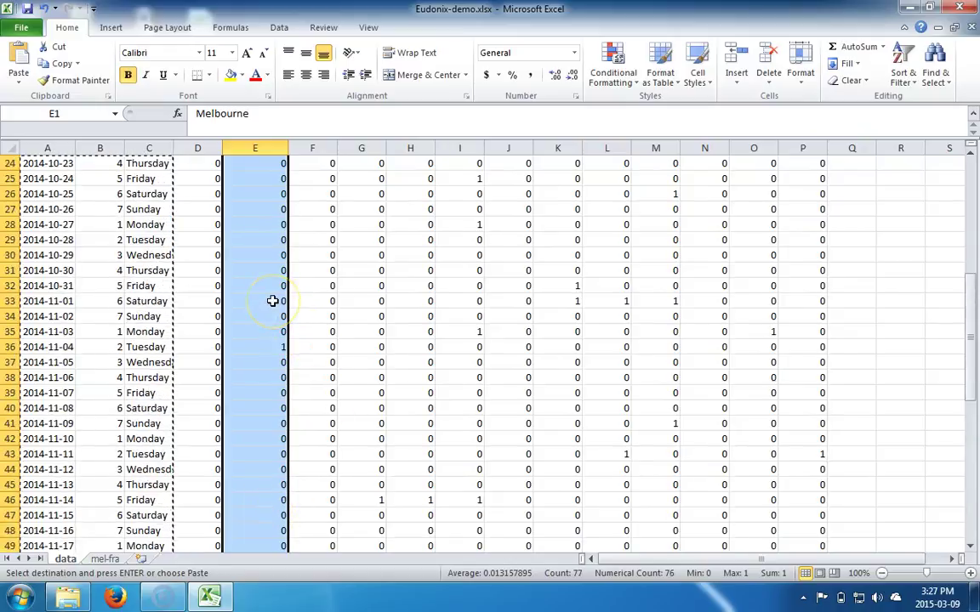
pyautogui.scroll(7, 272, 301)
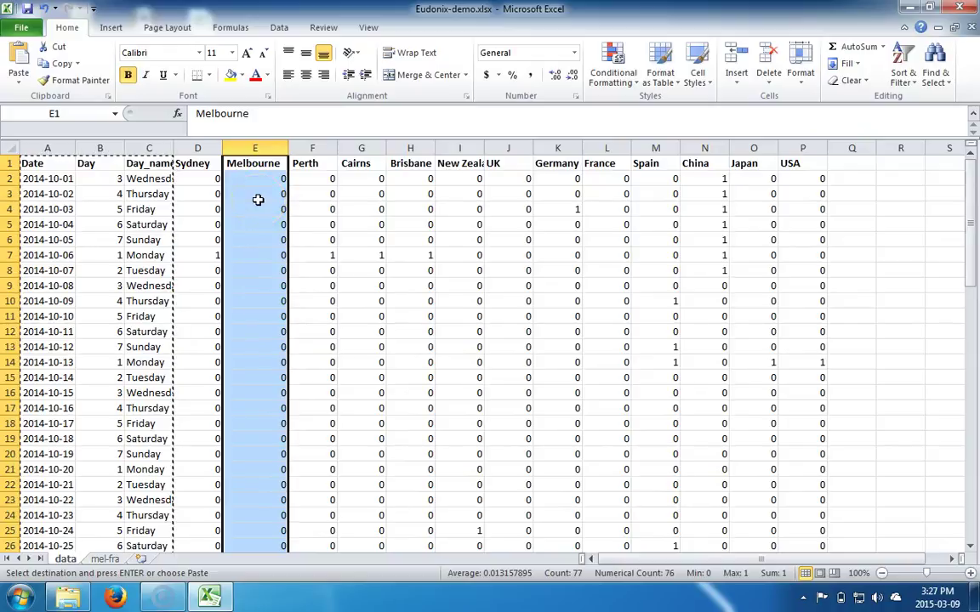
pyautogui.rightClick(261, 203)
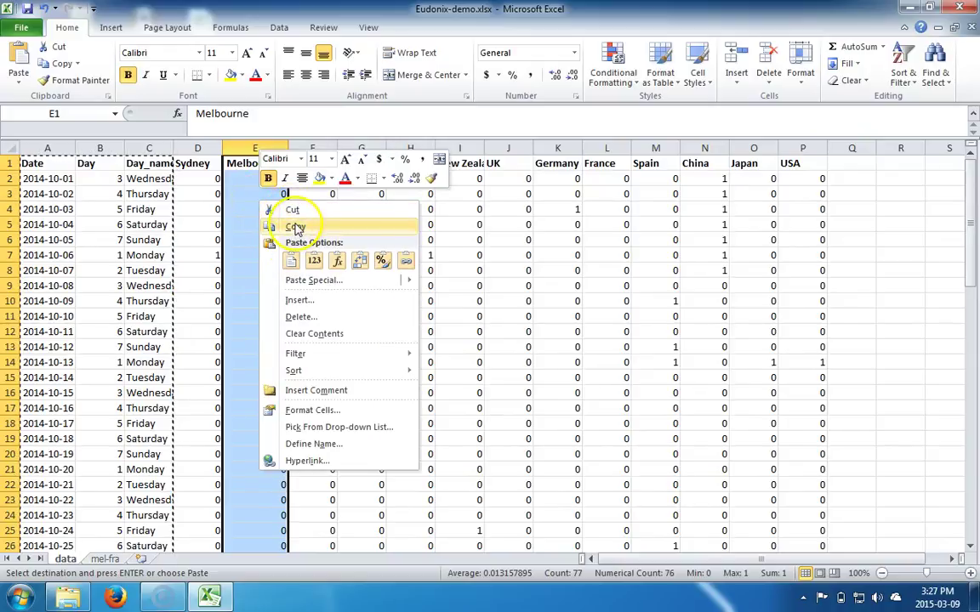
pyautogui.click(293, 224)
# Paste the Melbourne column into D1 of mel-fra, then return to the data sheet.
pyautogui.click(105, 559)
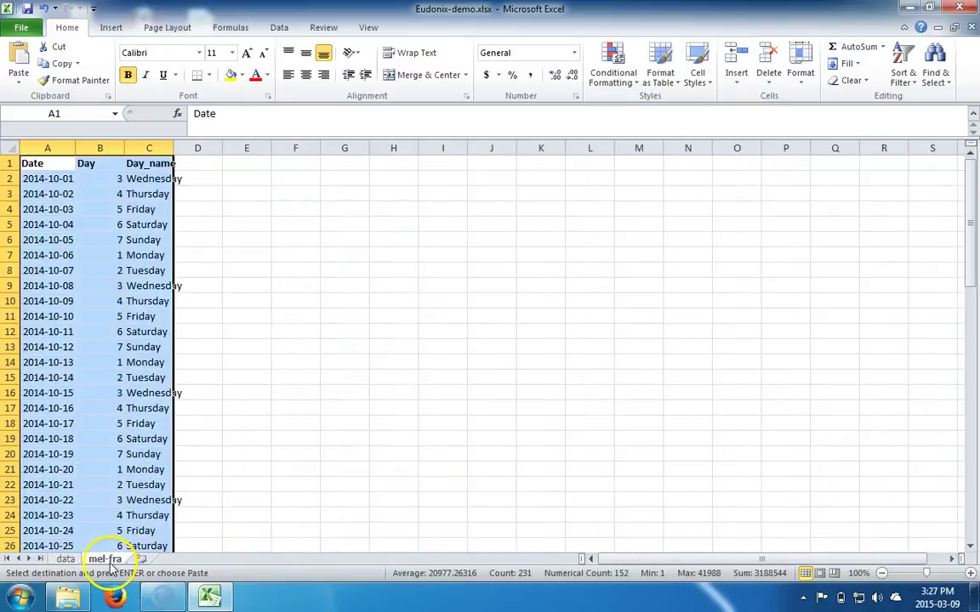
pyautogui.click(205, 163)
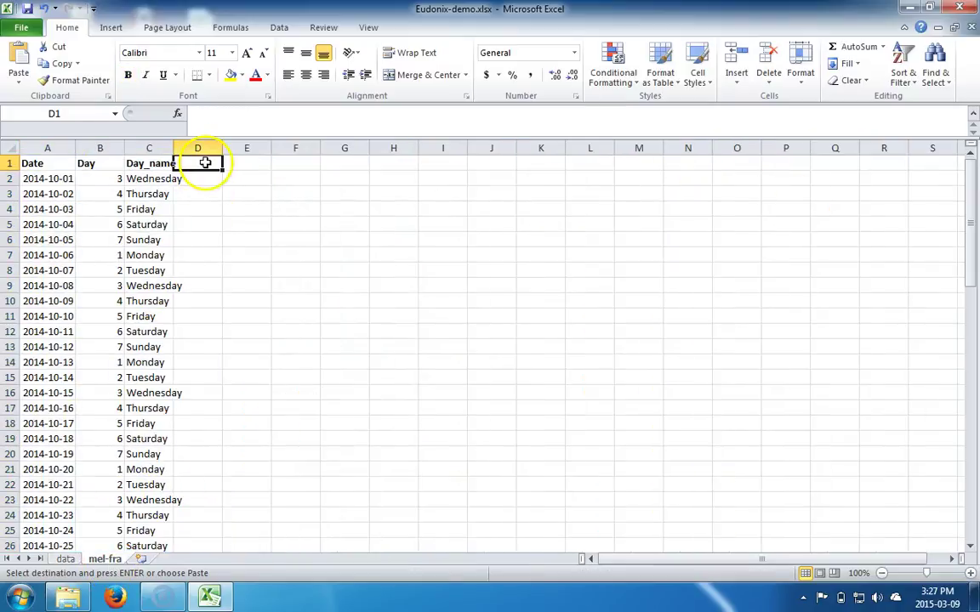
pyautogui.rightClick(205, 162)
pyautogui.click(240, 221)
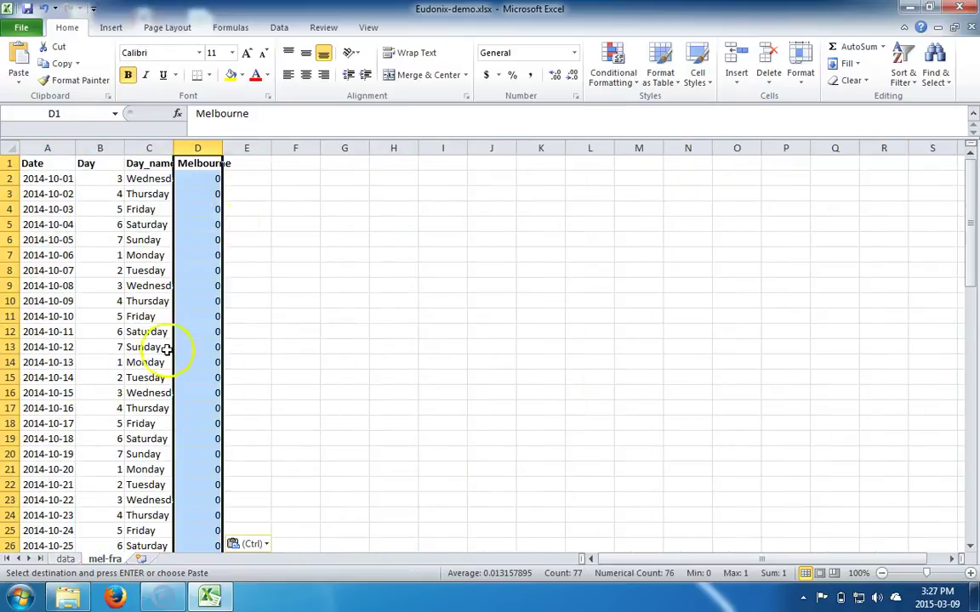
pyautogui.click(66, 559)
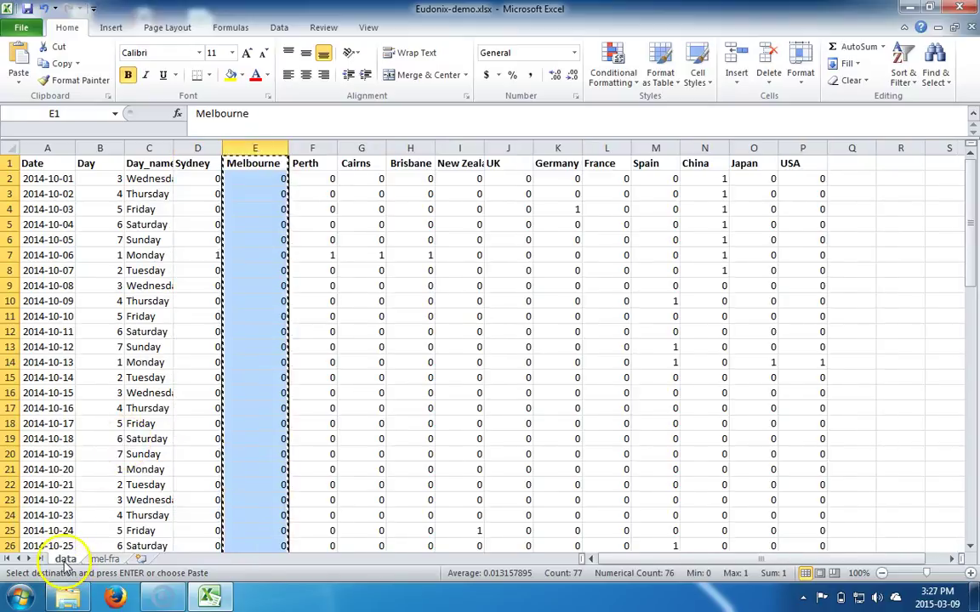
# Copy the France column down to row 77 on the data sheet.
pyautogui.click(611, 167)
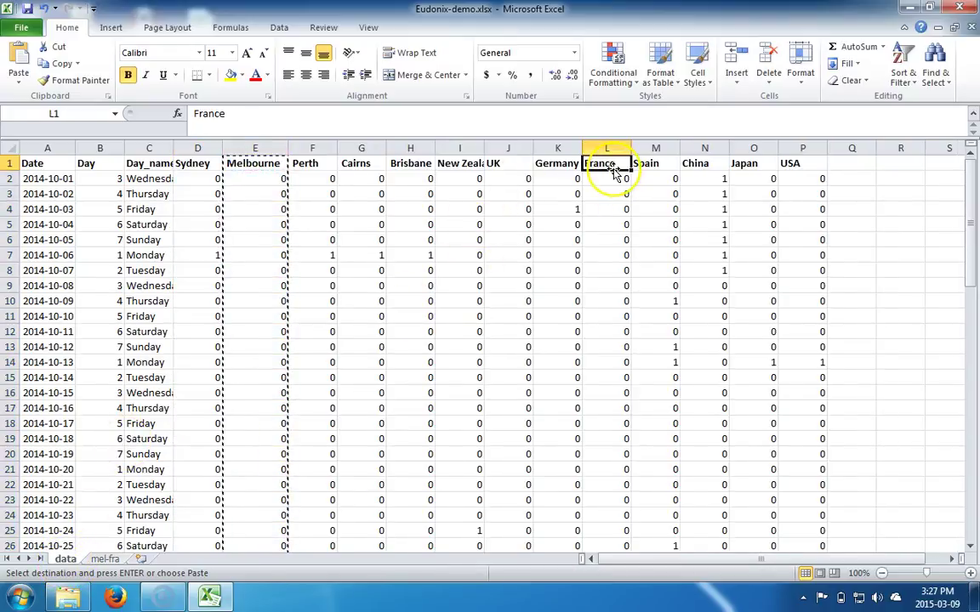
pyautogui.moveTo(613, 167); pyautogui.dragTo(615, 529)
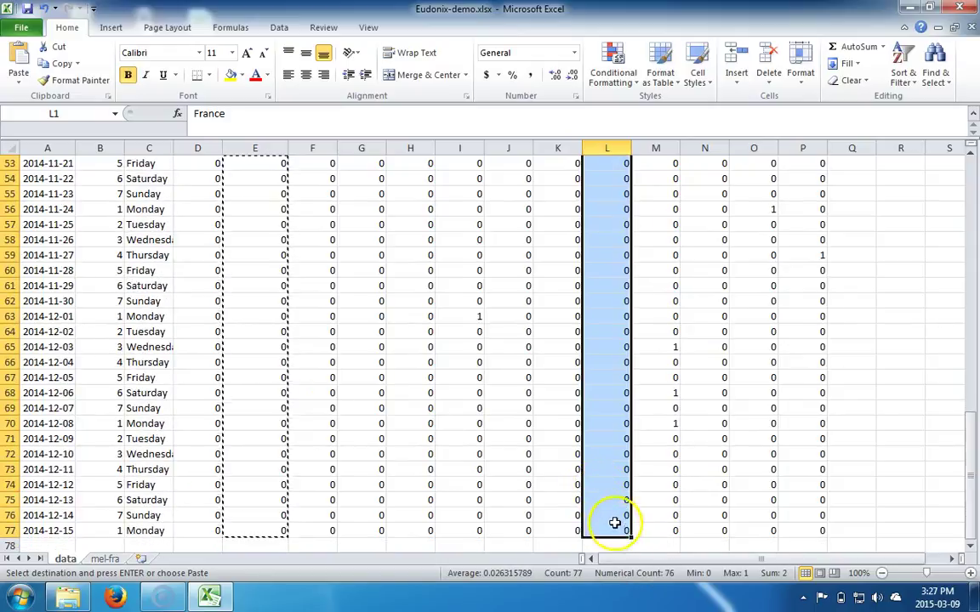
pyautogui.rightClick(603, 496)
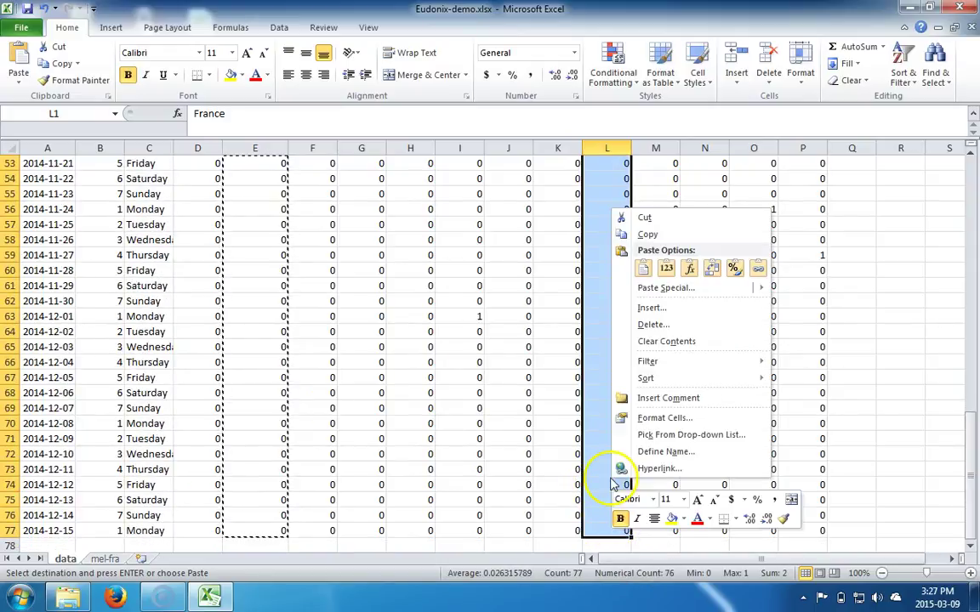
pyautogui.click(653, 235)
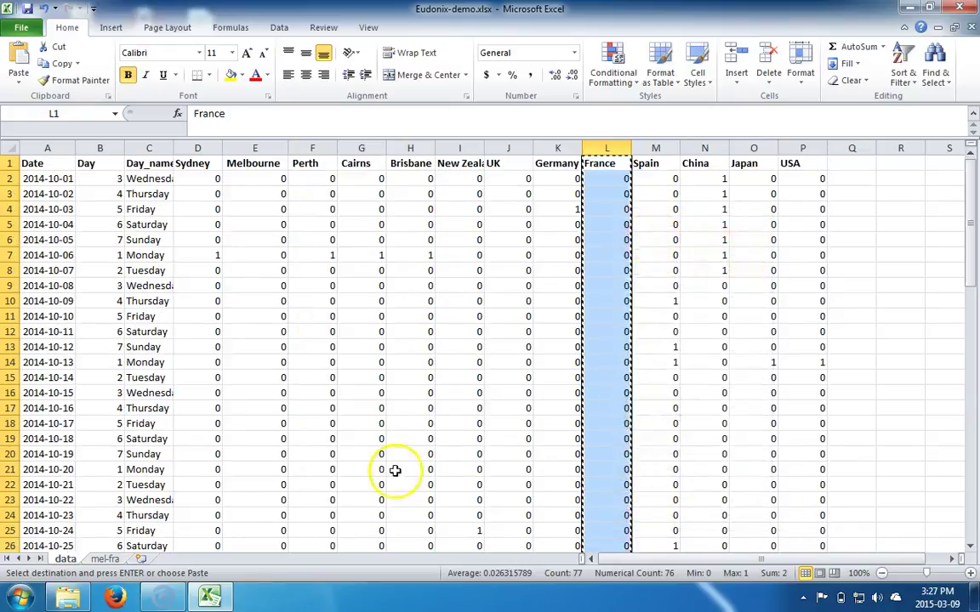
# Paste the France column into E1 of mel-fra and bring up F1's cell options.
pyautogui.click(106, 559)
pyautogui.click(258, 162)
pyautogui.rightClick(264, 168)
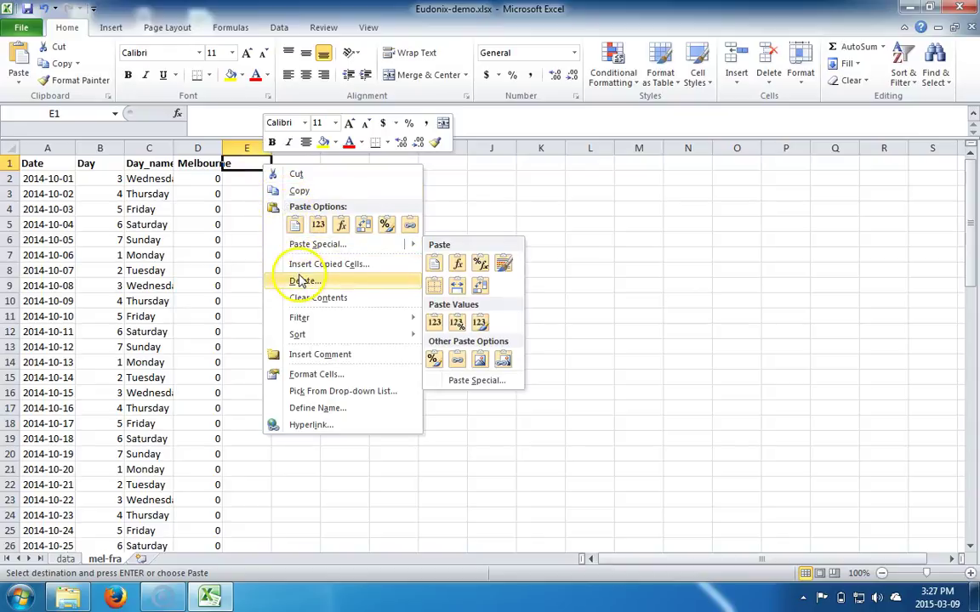
pyautogui.click(294, 227)
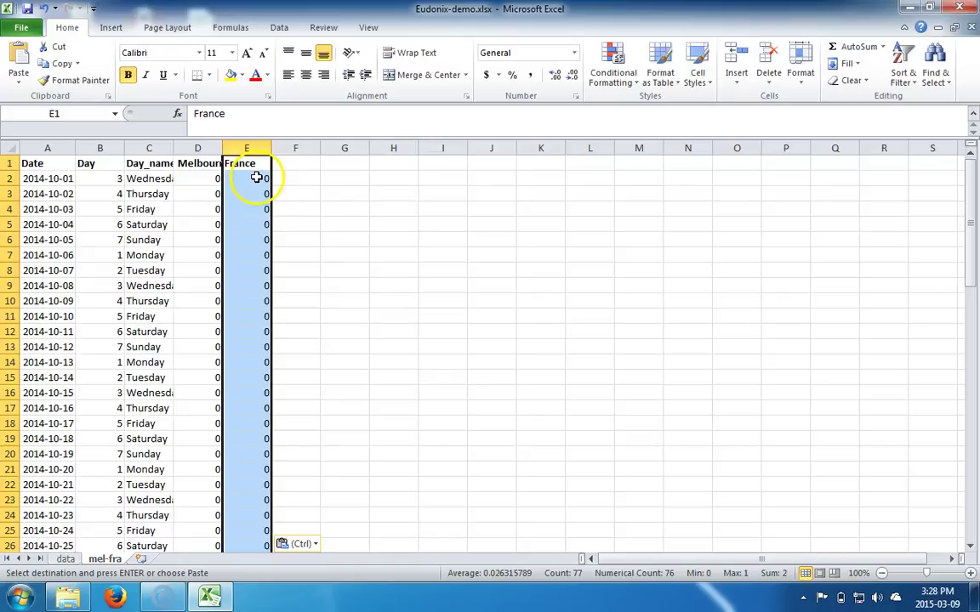
pyautogui.click(293, 162)
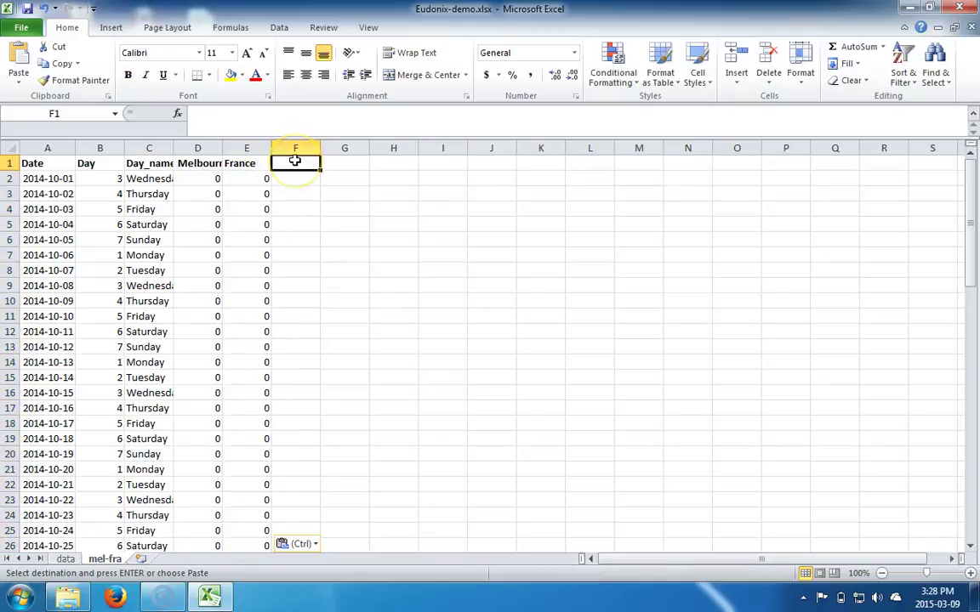
pyautogui.rightClick(295, 164)
# Cancel pasting into F1 and insert a new blank worksheet after mel-fra.
pyautogui.click(327, 221)
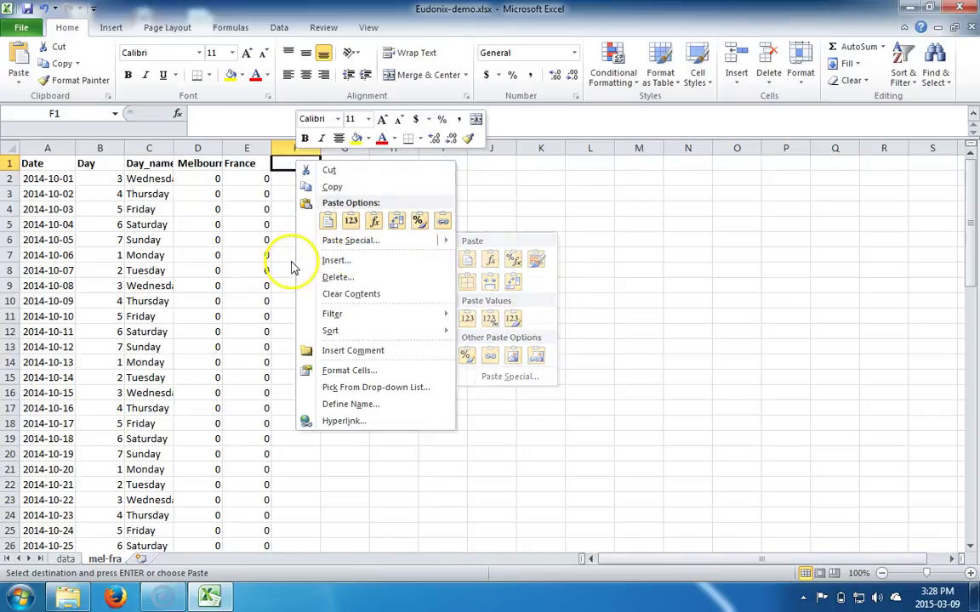
pyautogui.press('Escape')
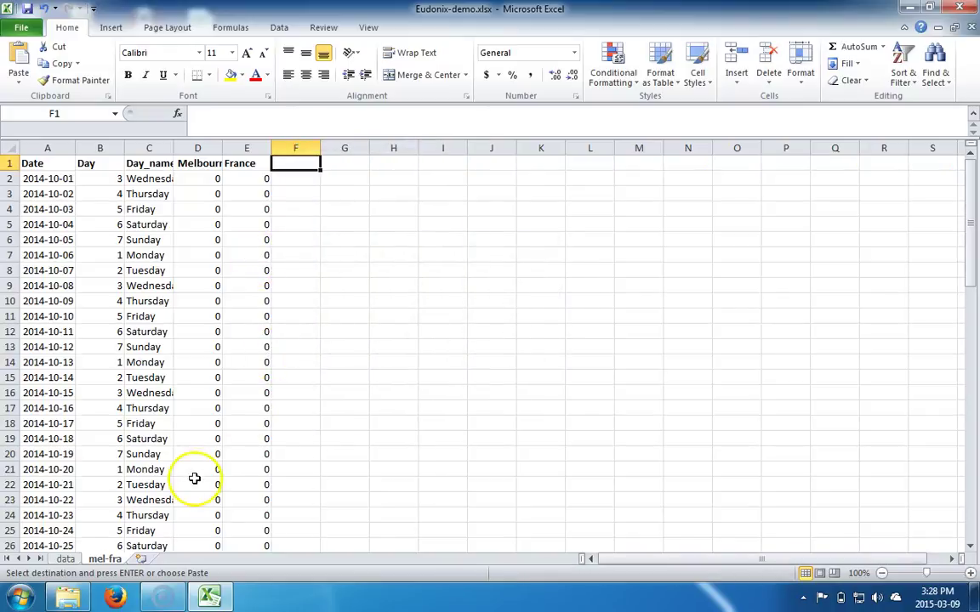
pyautogui.click(142, 559)
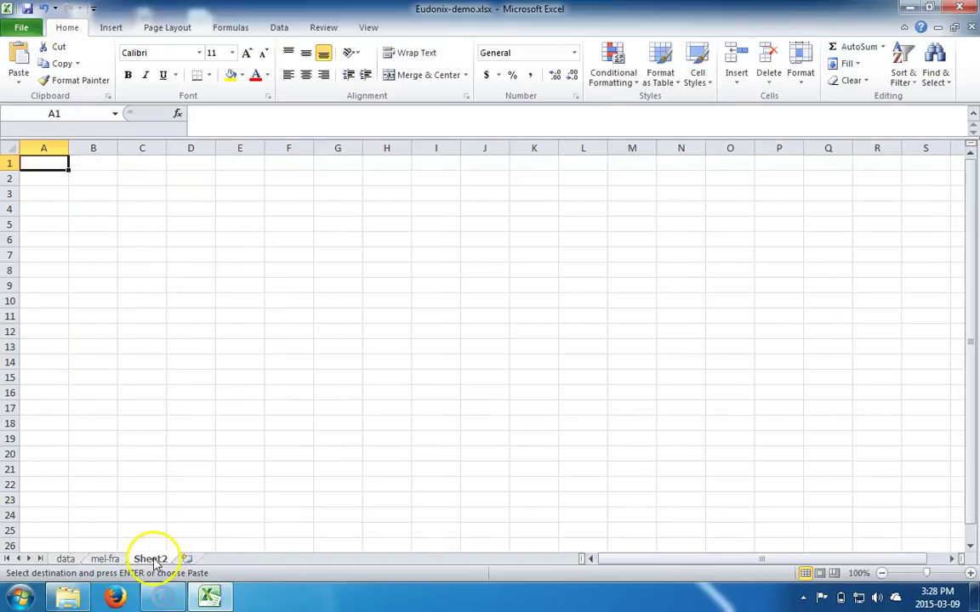
# Rename the new Sheet2 tab to 'intermidiate step', correcting its spelling.
pyautogui.doubleClick(151, 558)
pyautogui.press('BackSpace')
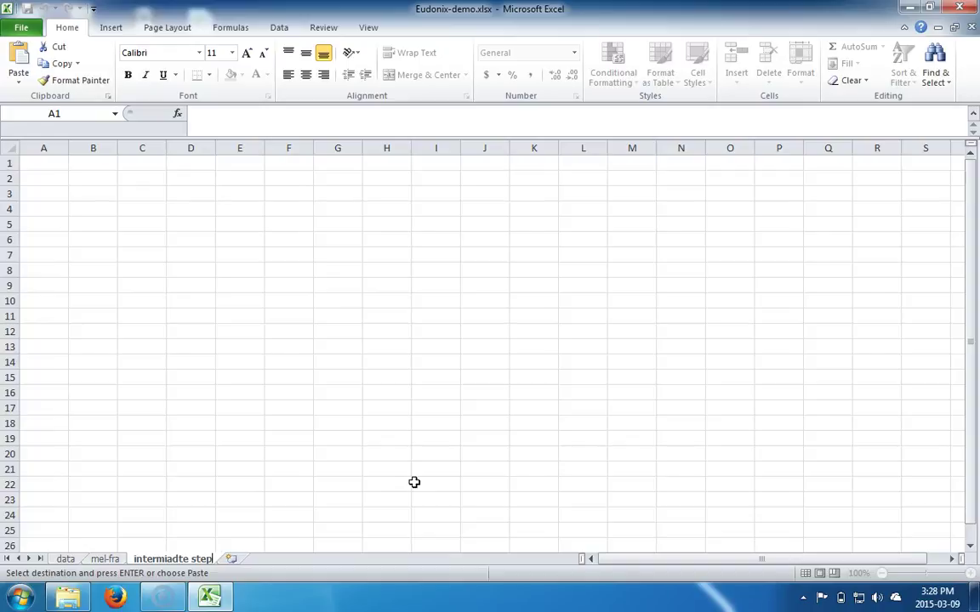
pyautogui.press('Return')
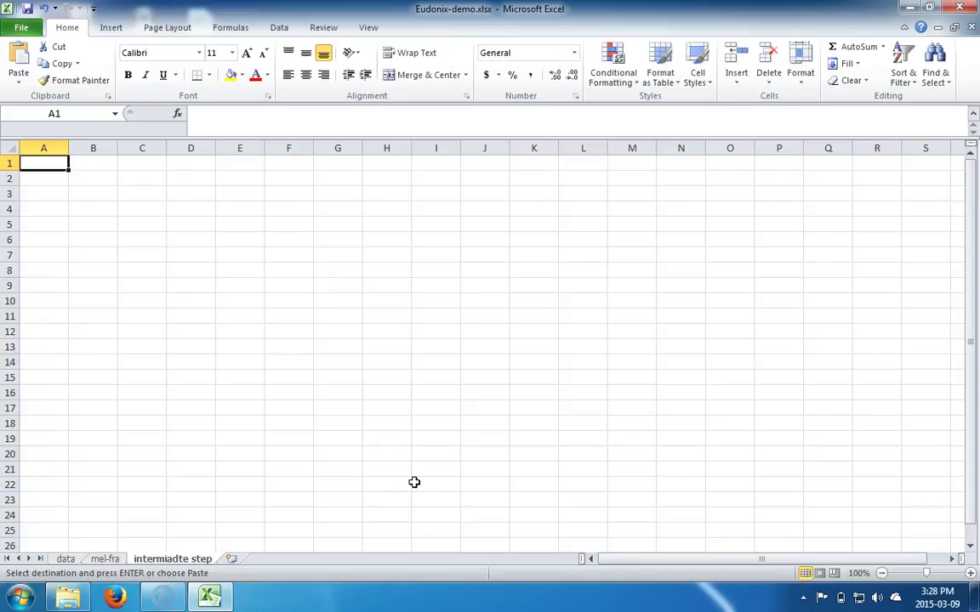
pyautogui.doubleClick(171, 558)
pyautogui.click(175, 559)
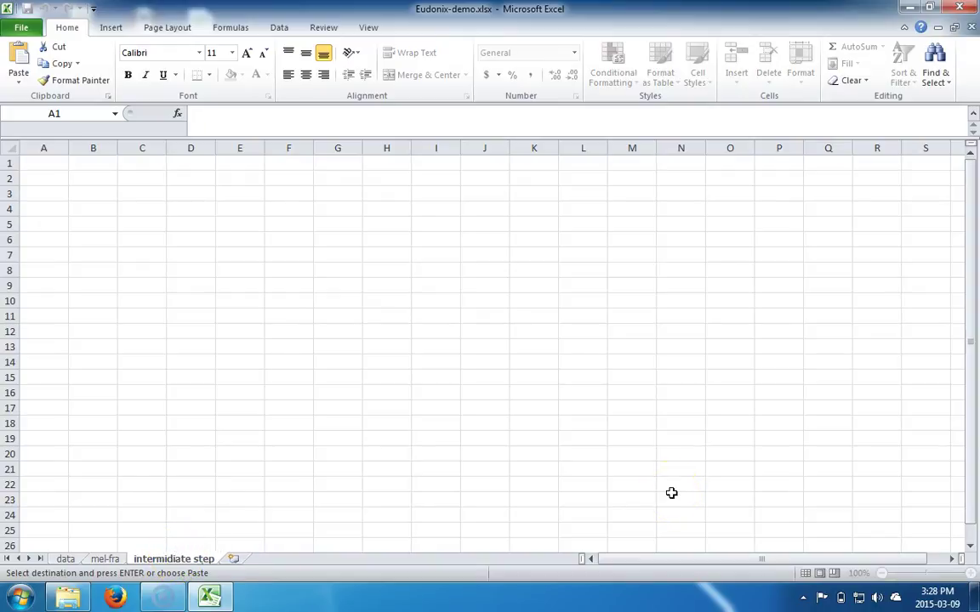
pyautogui.click(634, 467)
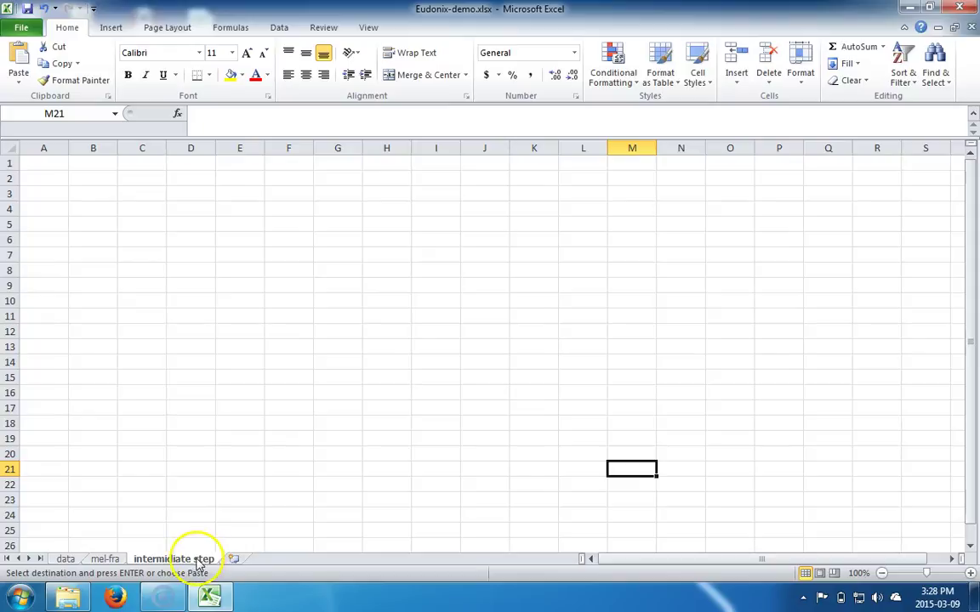
# Reorder the sheet tabs so data comes first, then the intermediate step sheet, then mel-fra.
pyautogui.moveTo(196, 562)
pyautogui.mouseDown()
pyautogui.moveTo(81, 559)
pyautogui.moveTo(95, 566)
pyautogui.mouseUp()
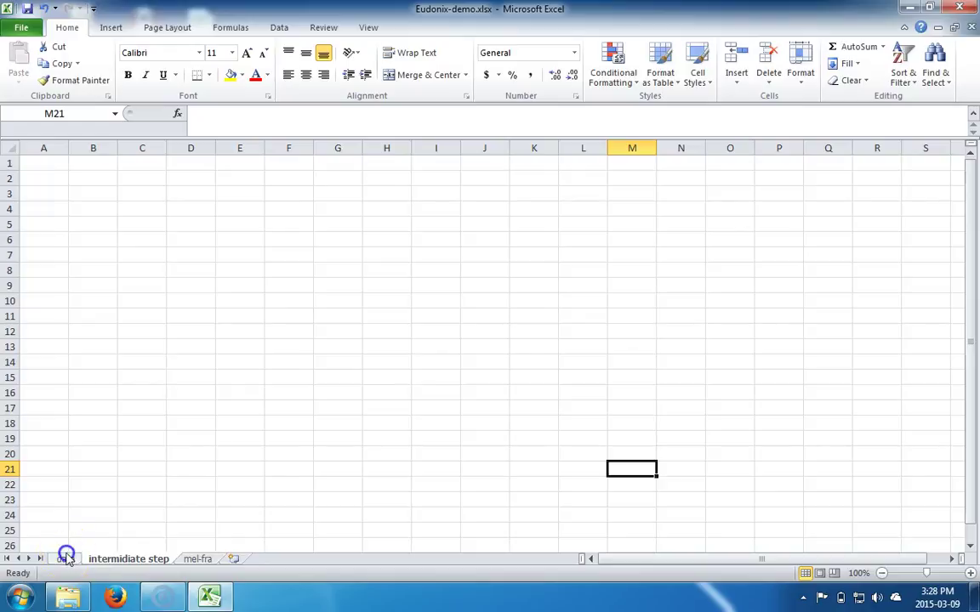
pyautogui.click(198, 559)
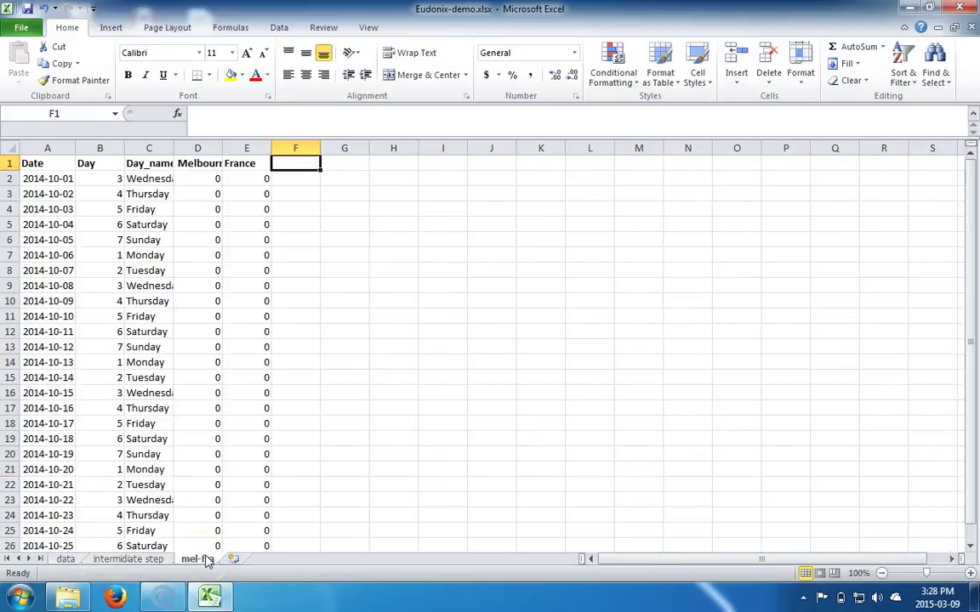
pyautogui.click(65, 559)
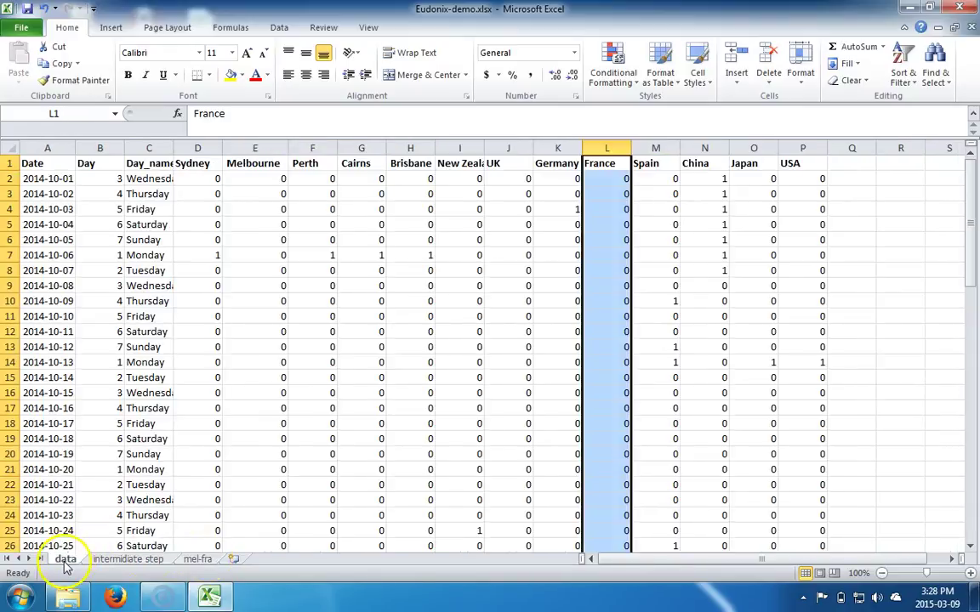
pyautogui.click(191, 379)
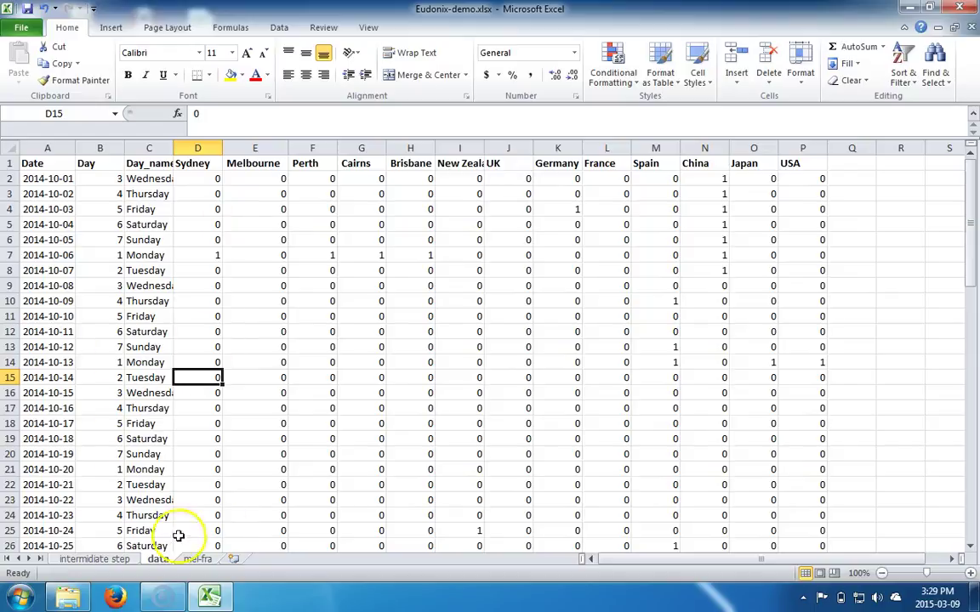
pyautogui.click(99, 560)
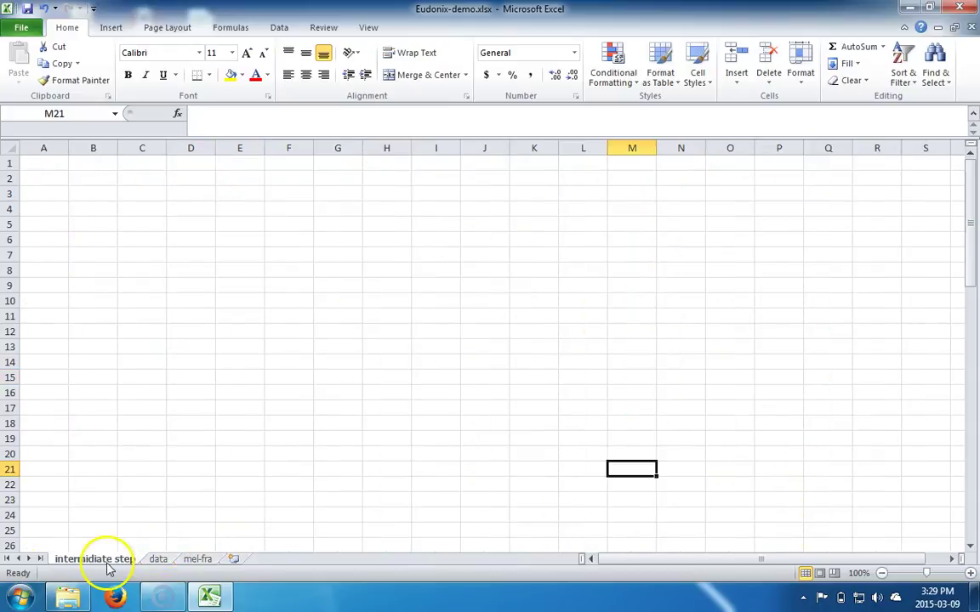
pyautogui.click(157, 529)
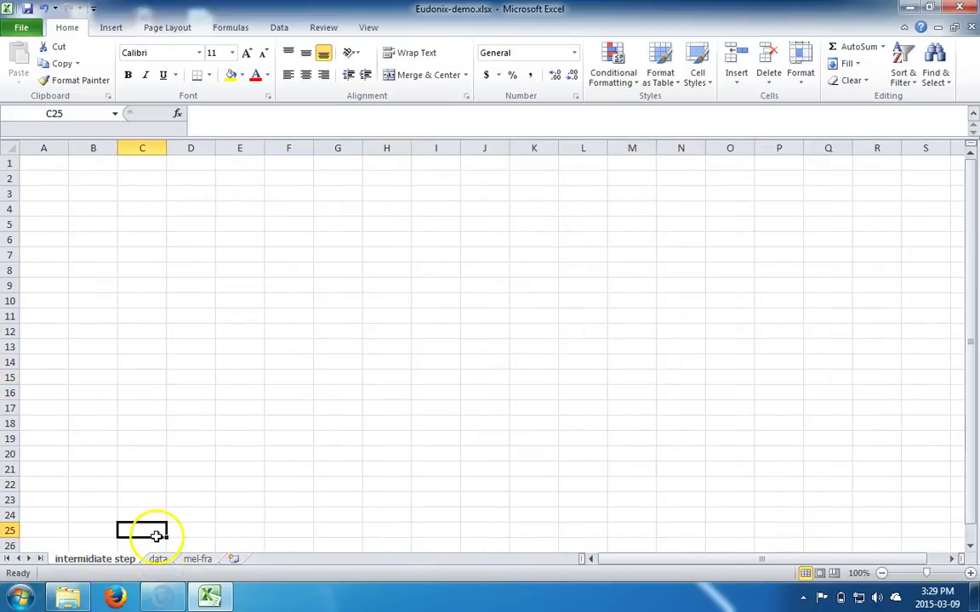
pyautogui.click(162, 559)
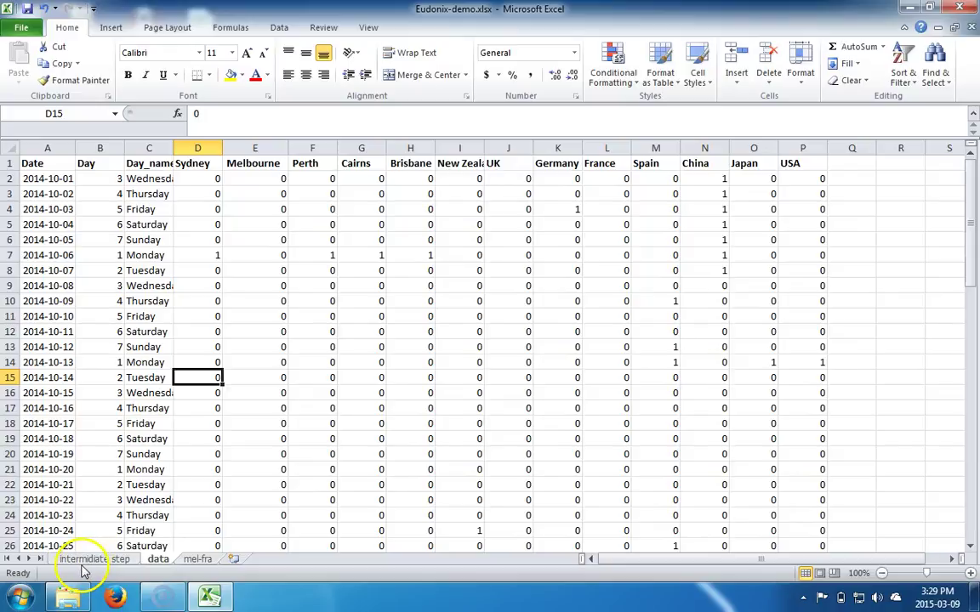
pyautogui.moveTo(155, 560); pyautogui.dragTo(67, 563)
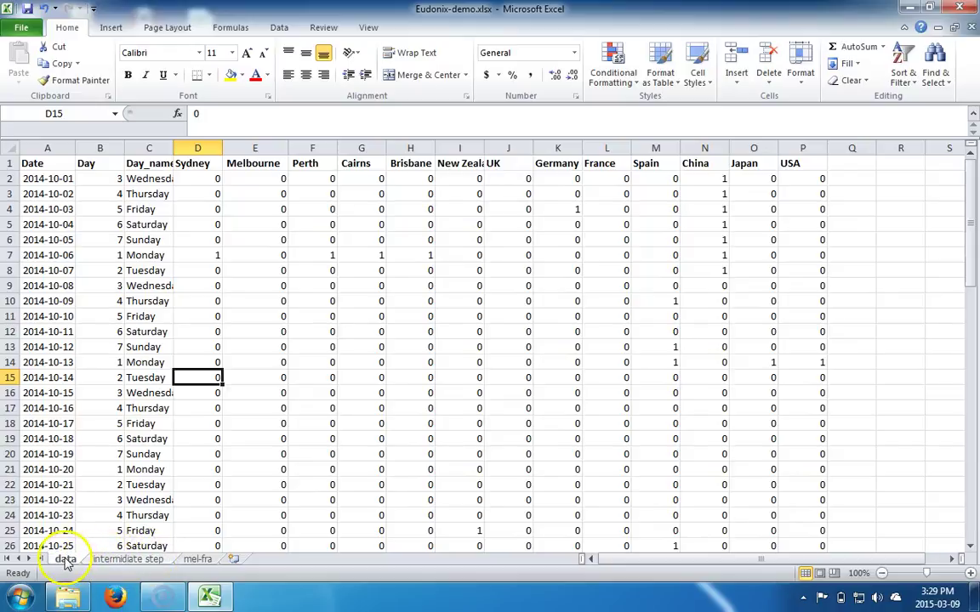
# Delete the empty 'intermidiate step' worksheet.
pyautogui.click(108, 563)
pyautogui.rightClick(108, 564)
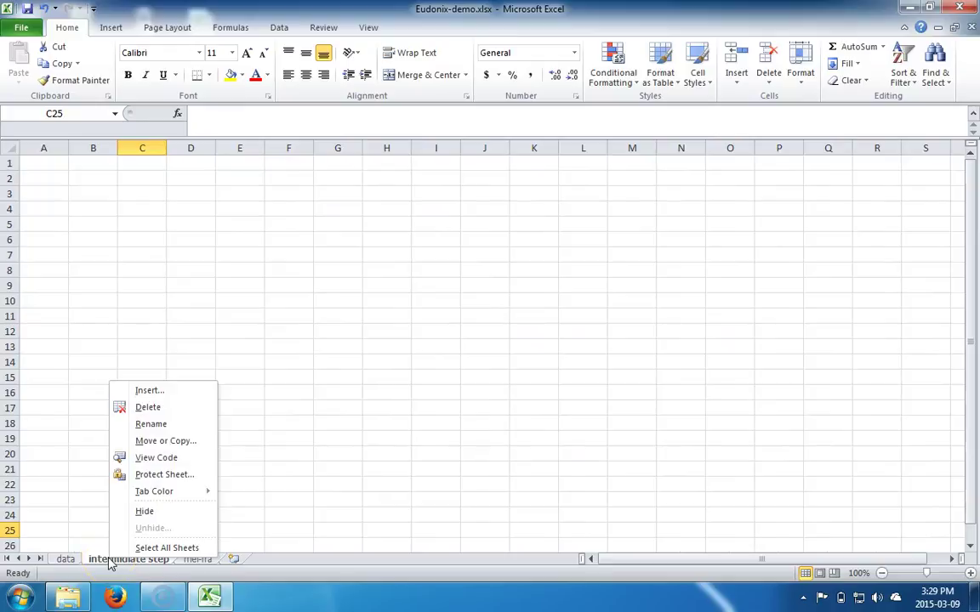
pyautogui.click(146, 407)
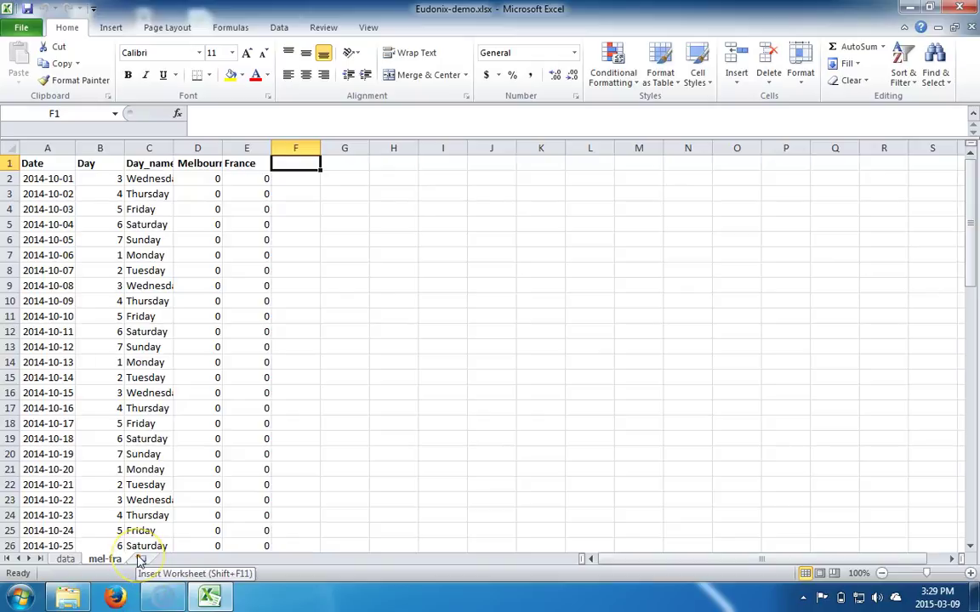
# Look over the mel-fra sheet, checking cells B8 and B11 in the Day column.
pyautogui.click(104, 565)
pyautogui.rightClick(104, 562)
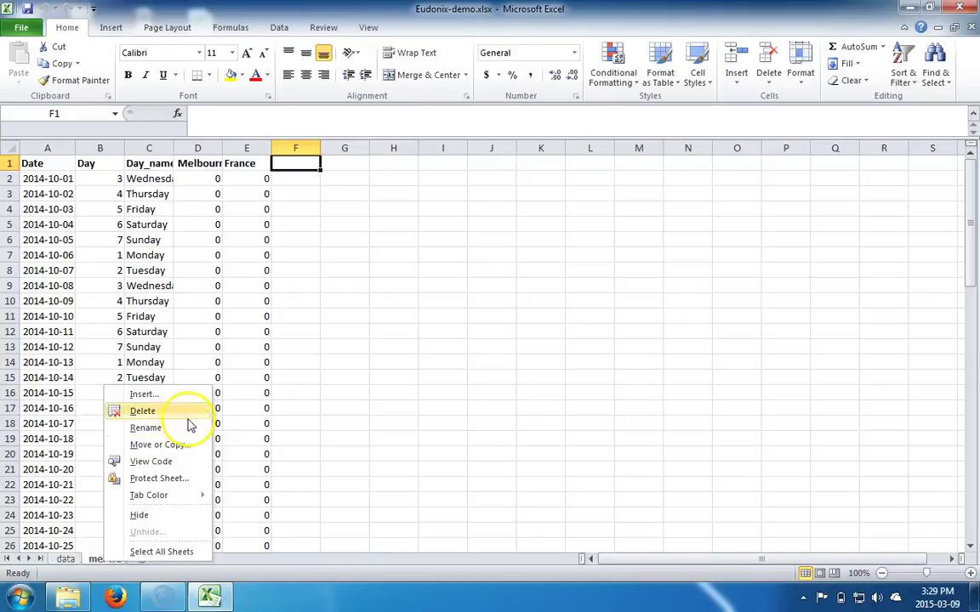
pyautogui.click(268, 400)
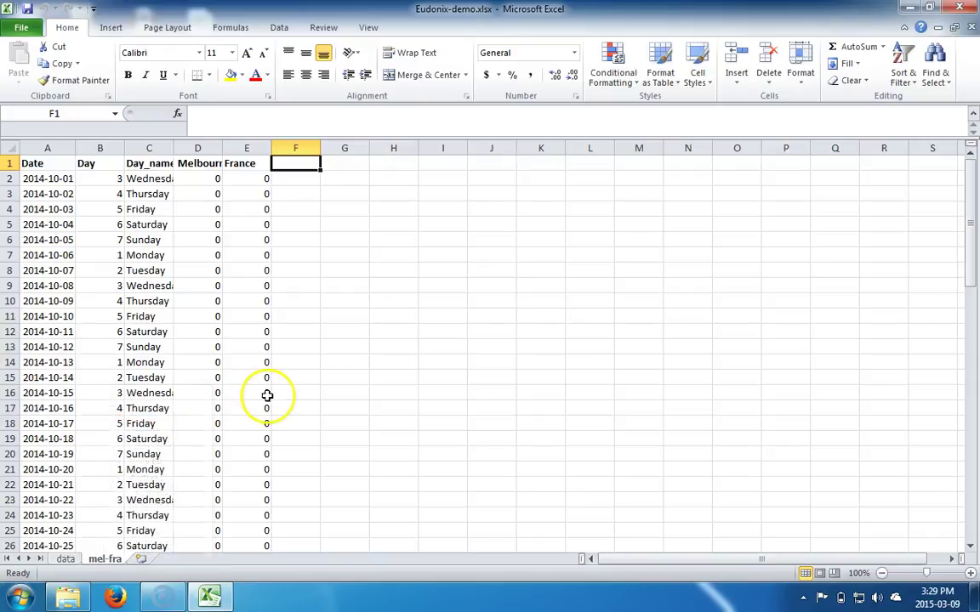
pyautogui.click(101, 271)
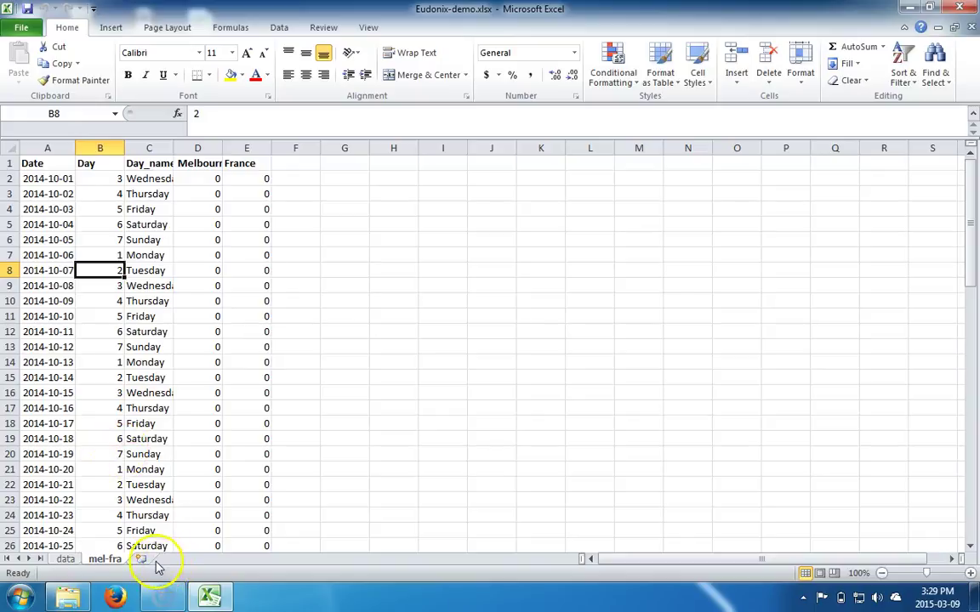
pyautogui.click(102, 317)
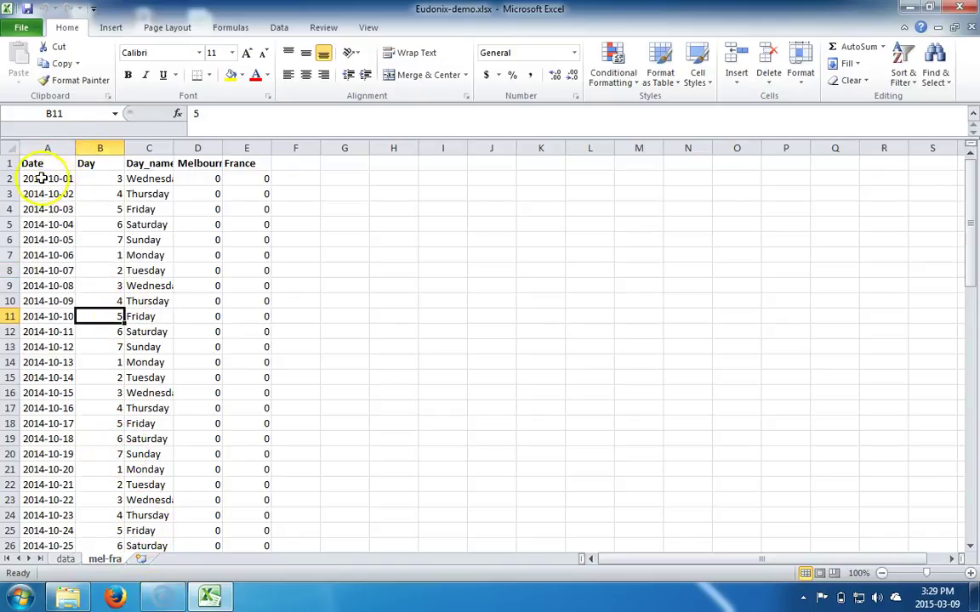
# Copy all of mel-fra, insert a blank Sheet3, and bring up paste options on its A1.
pyautogui.click(12, 149)
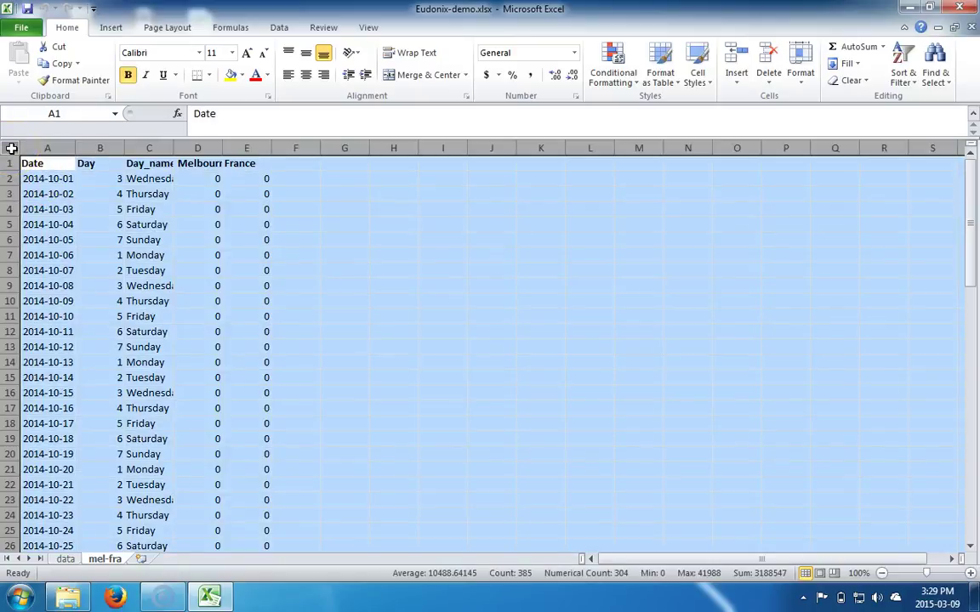
pyautogui.rightClick(57, 184)
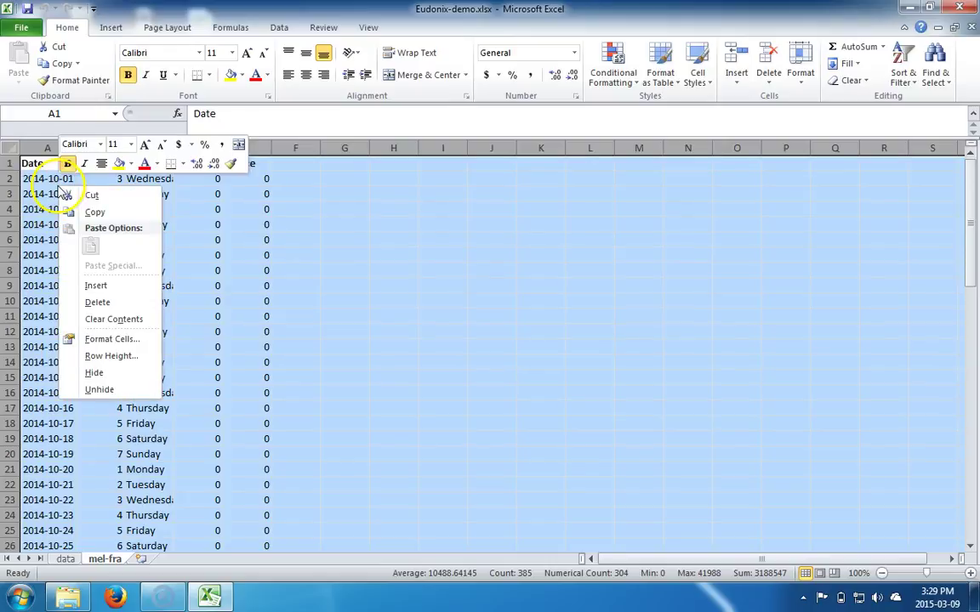
pyautogui.click(93, 210)
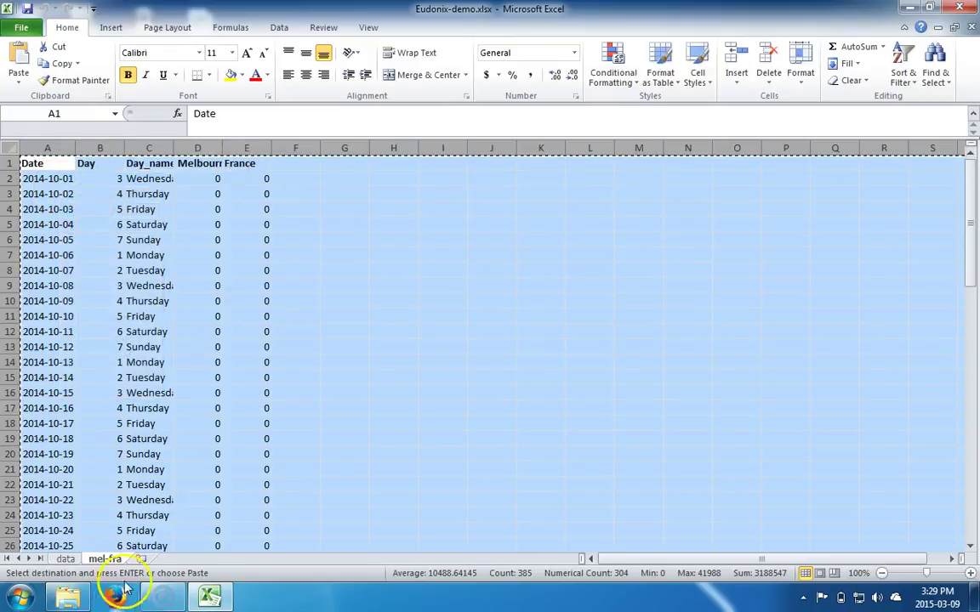
pyautogui.click(141, 559)
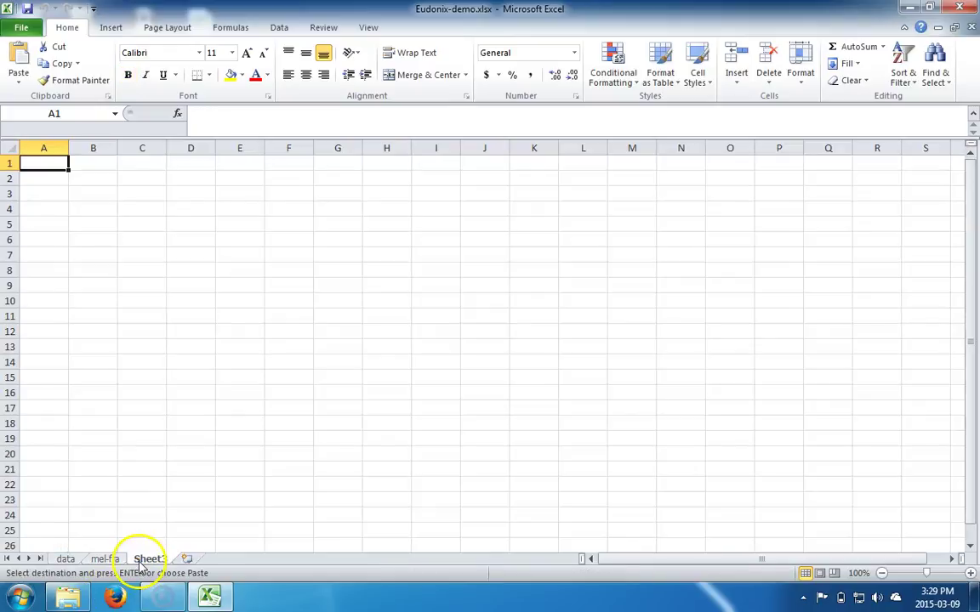
pyautogui.rightClick(50, 165)
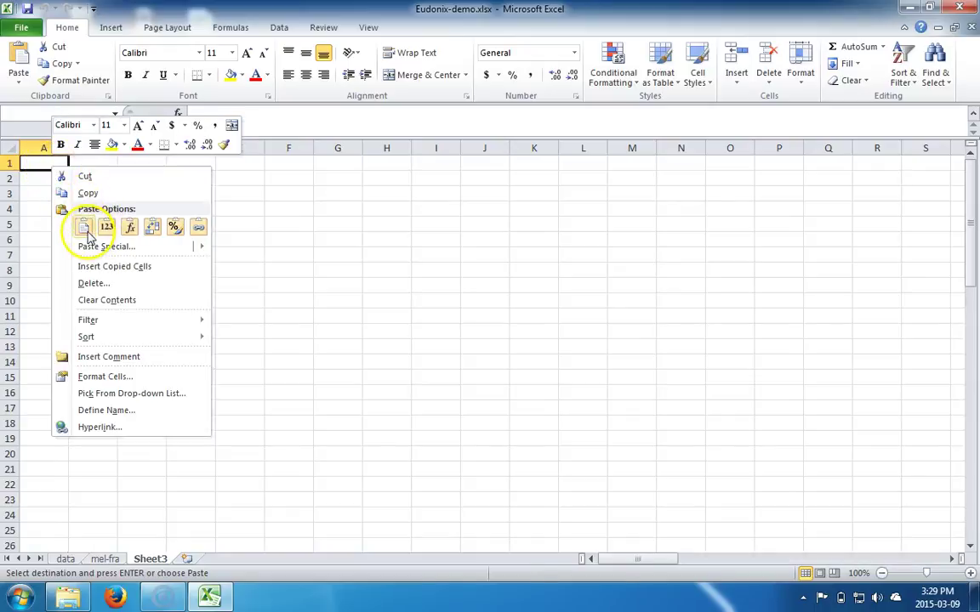